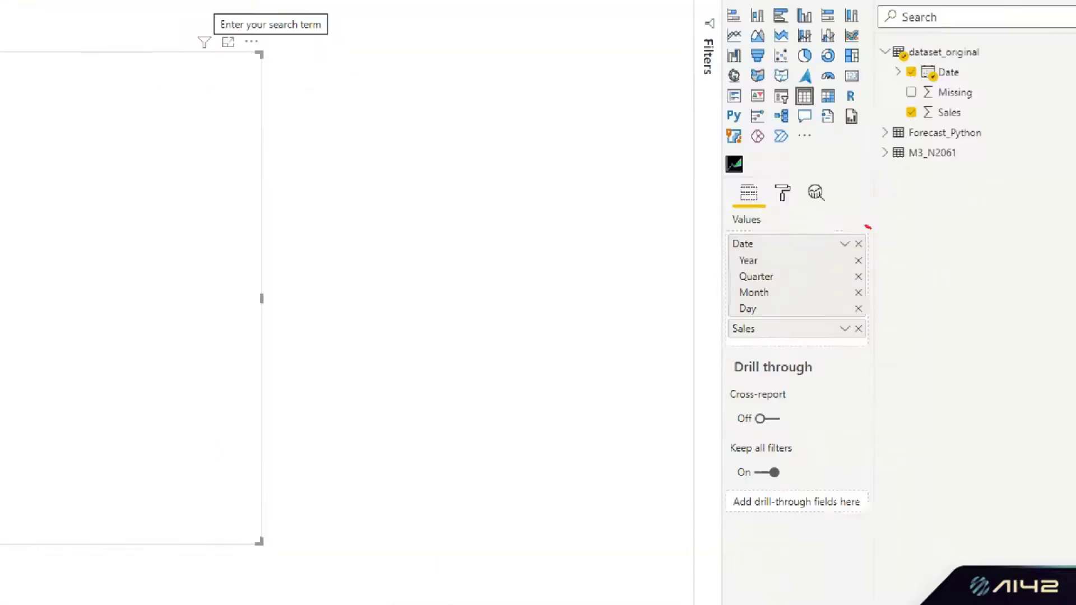
Step: Show the table's Date field as plain dates instead of the date hierarchy and enlarge the table slightly
mouse_move(913, 237)
left_mouse_down()
mouse_move(804, 325)
mouse_move(942, 232)
mouse_move(884, 224)
left_mouse_up()
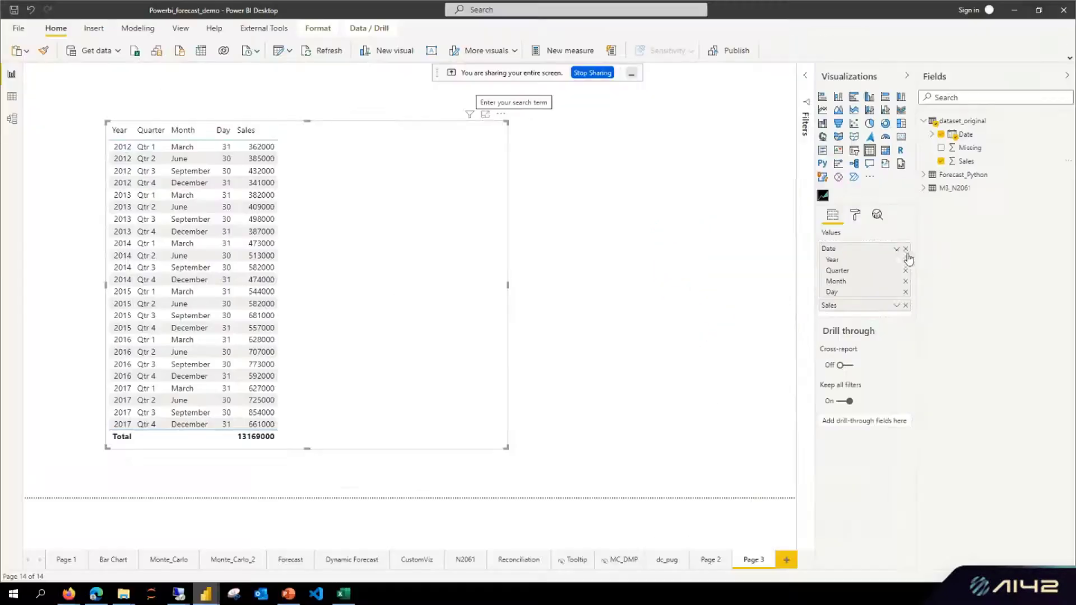
left_click(845, 244)
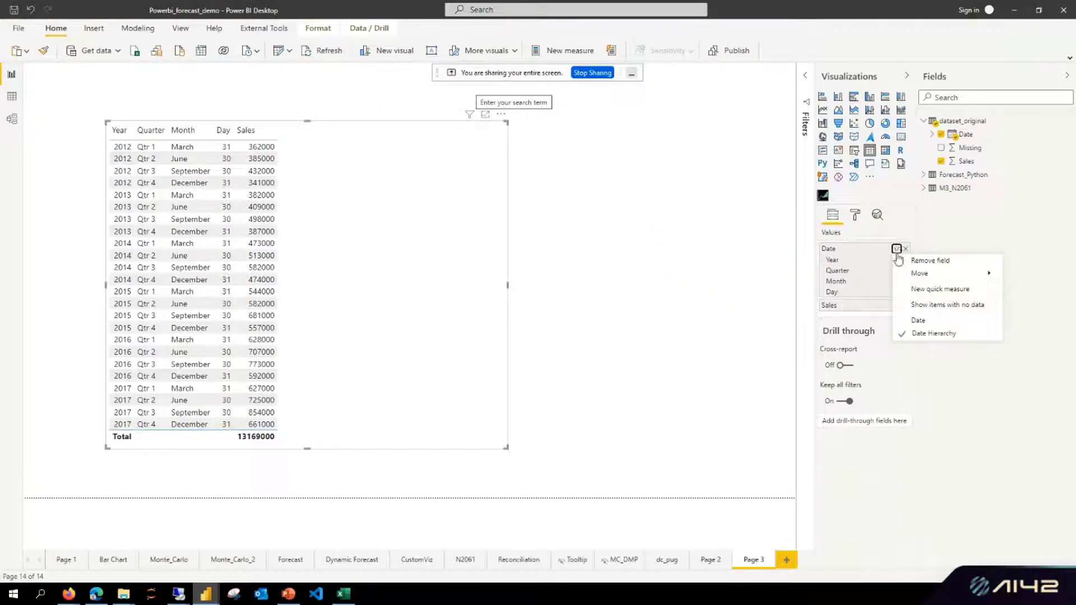
left_click(918, 320)
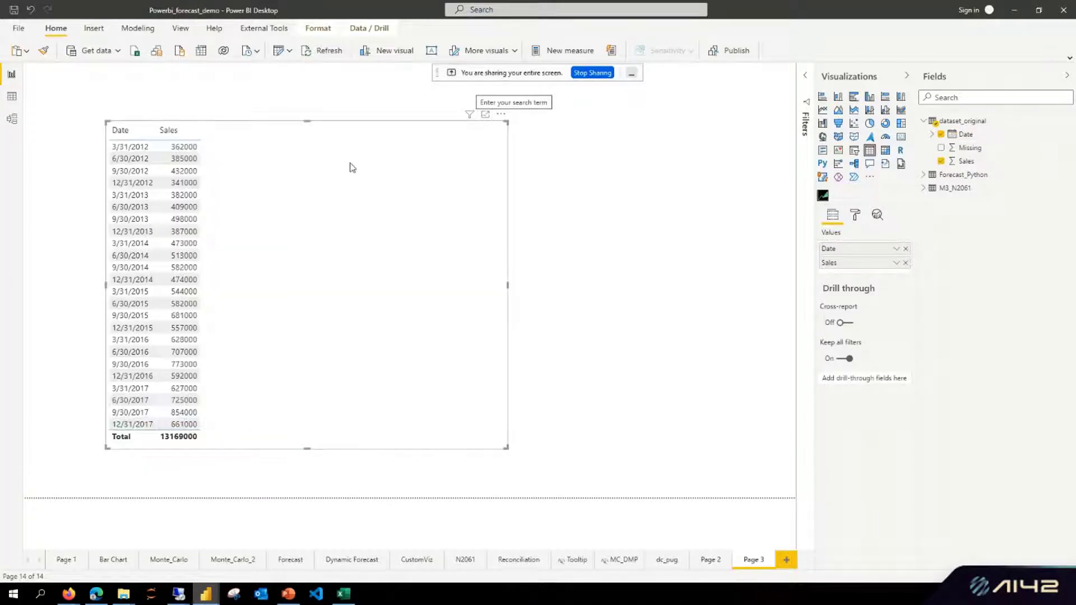
left_click_drag(516, 457, 541, 471)
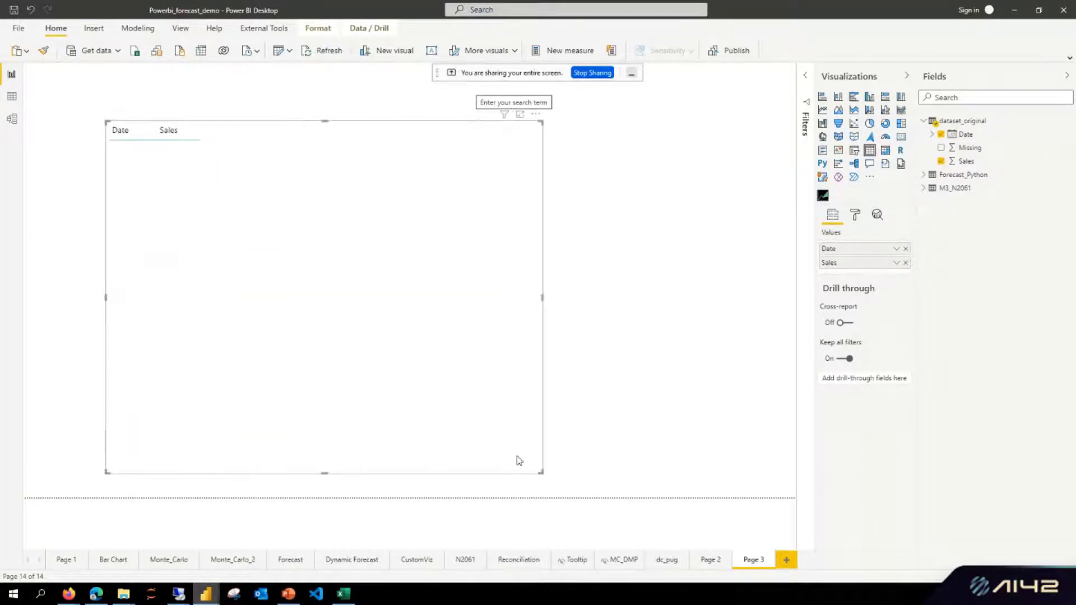
Step: Find the text size settings in the table's formatting options and set the Total text size to 15 pt
left_click(853, 216)
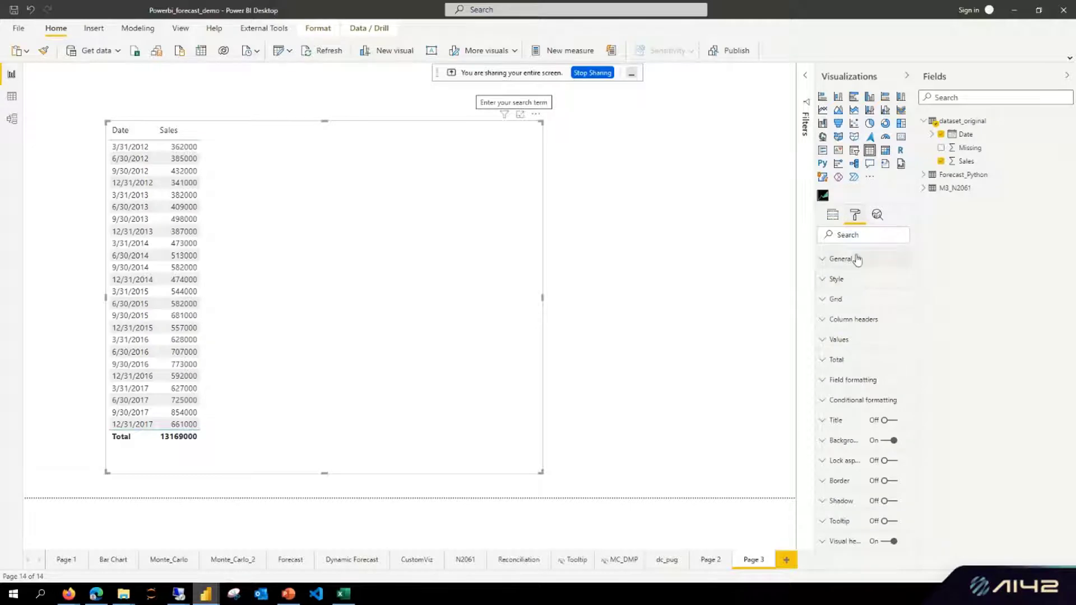
left_click(837, 235)
type("size")
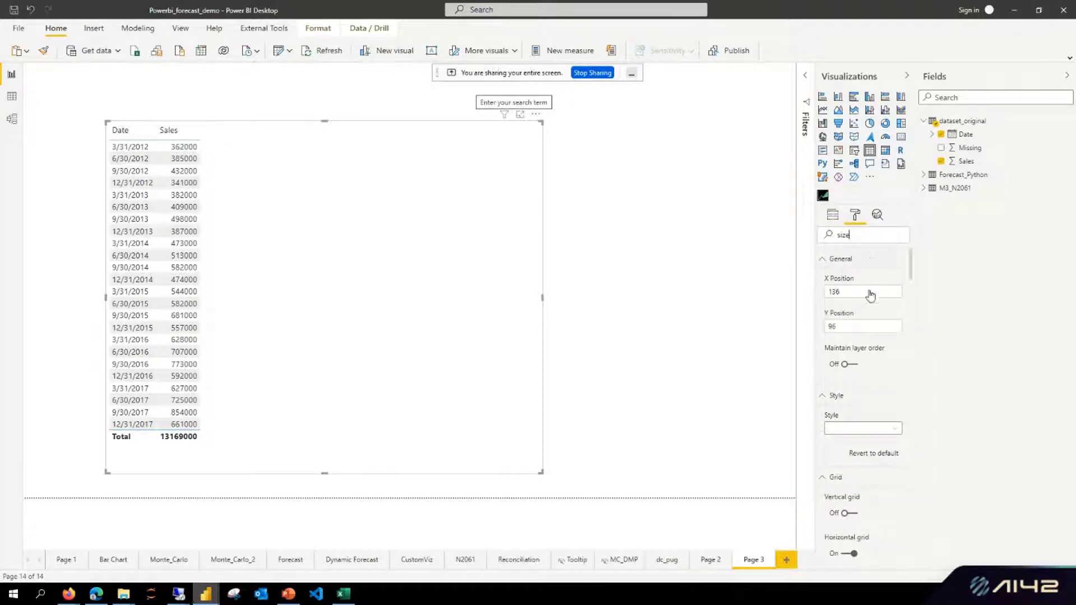
scroll(868, 395, "down", 4)
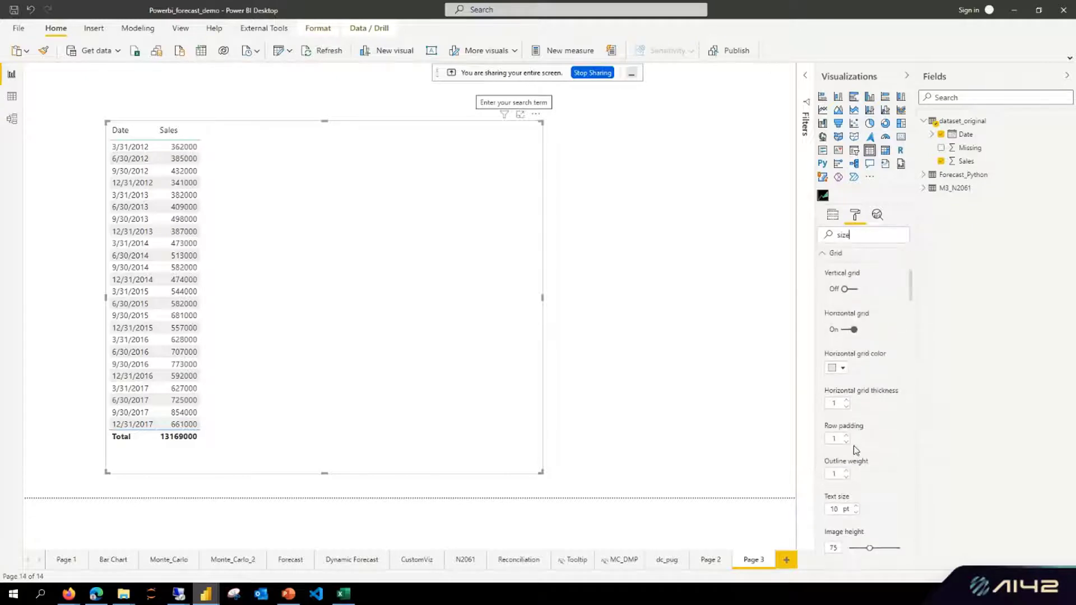
scroll(854, 447, "down", 5)
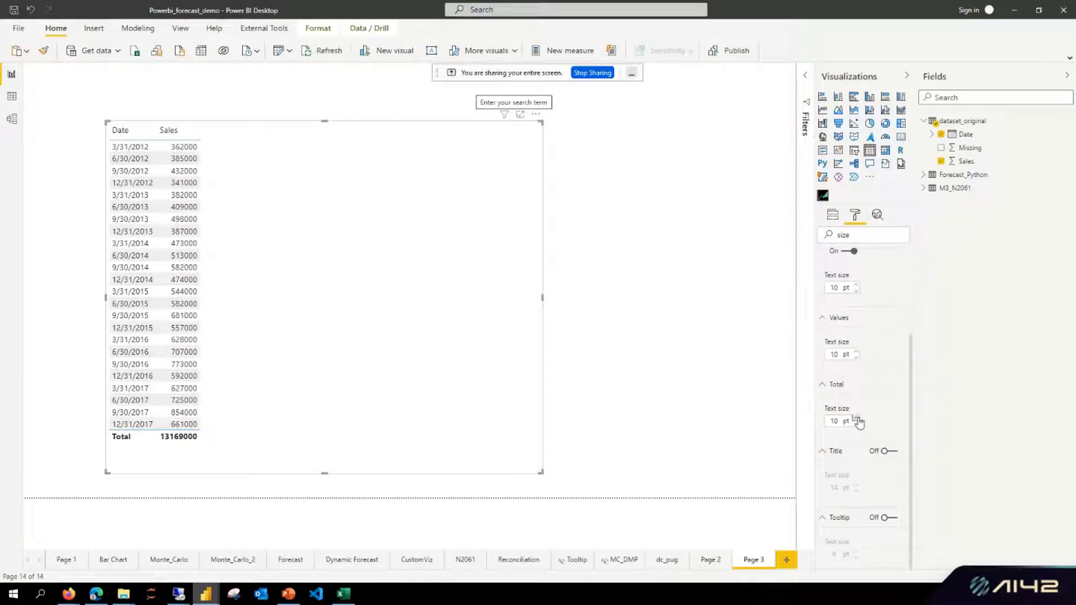
left_click(856, 418)
left_click(856, 418)
left_click(856, 418)
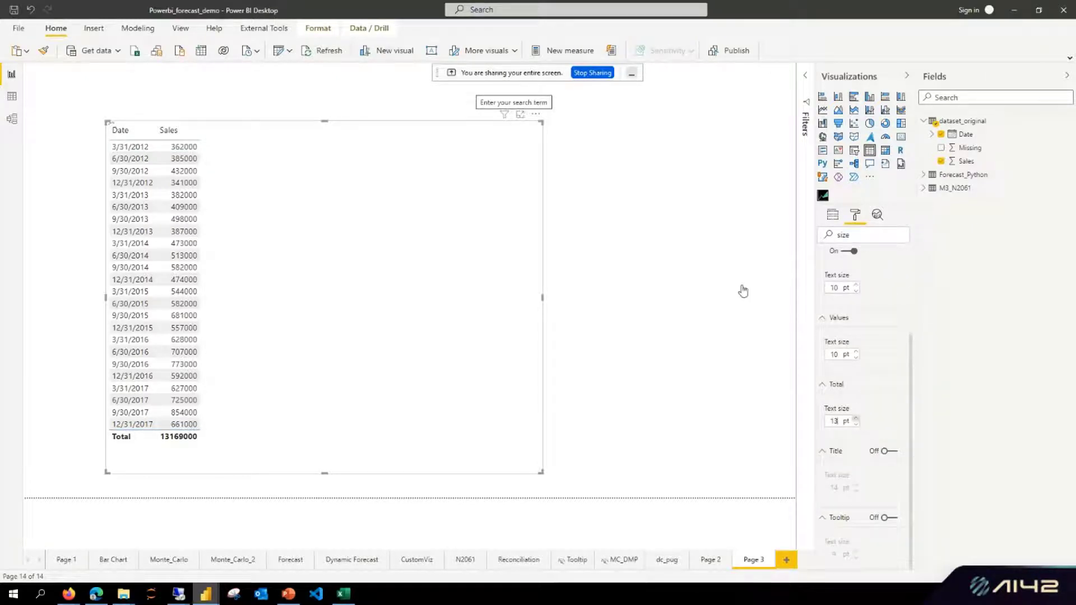
Step: Set the text size of the table's Values to 15 pt
scroll(884, 321, "up", 3)
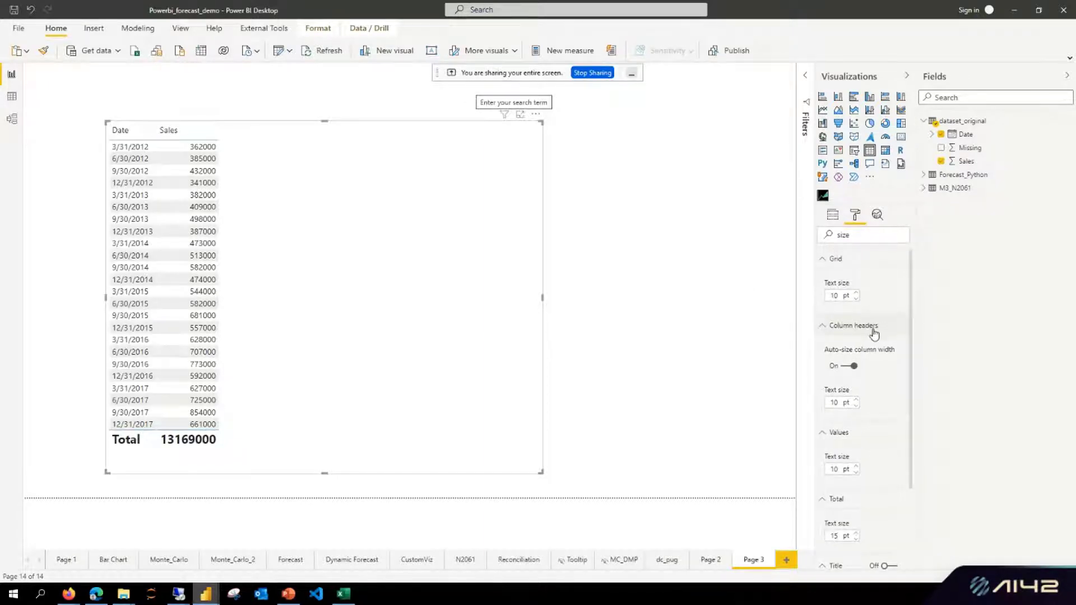
left_click(856, 466)
left_click(856, 466)
left_click(856, 466)
left_click(855, 466)
left_click(855, 466)
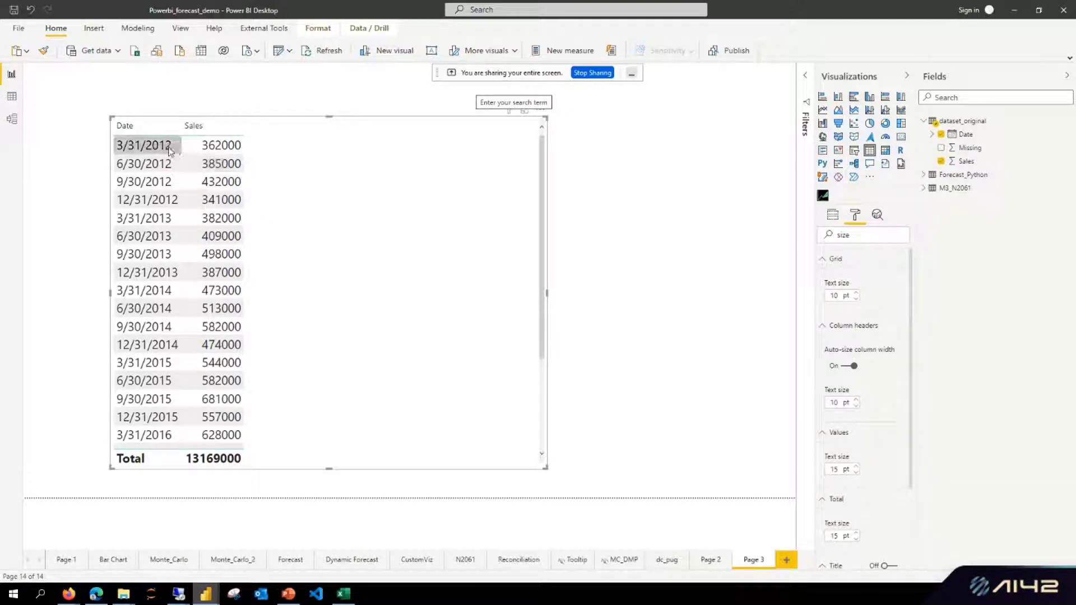
Step: Examine the dates in the table from the first row to the last to see their spacing
scroll(175, 442, "down", 3)
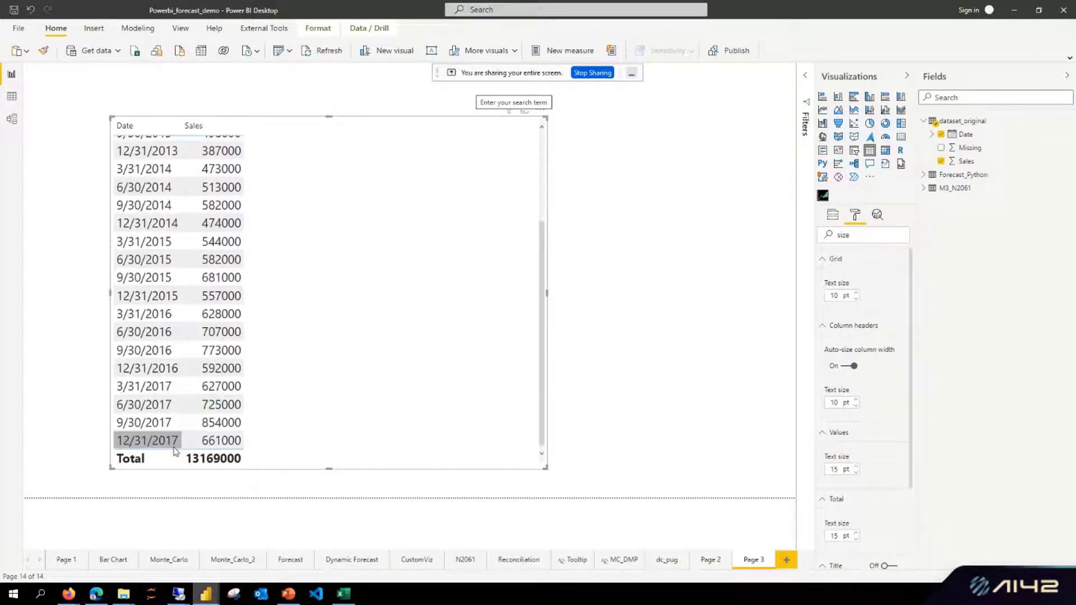
scroll(252, 245, "up", 3)
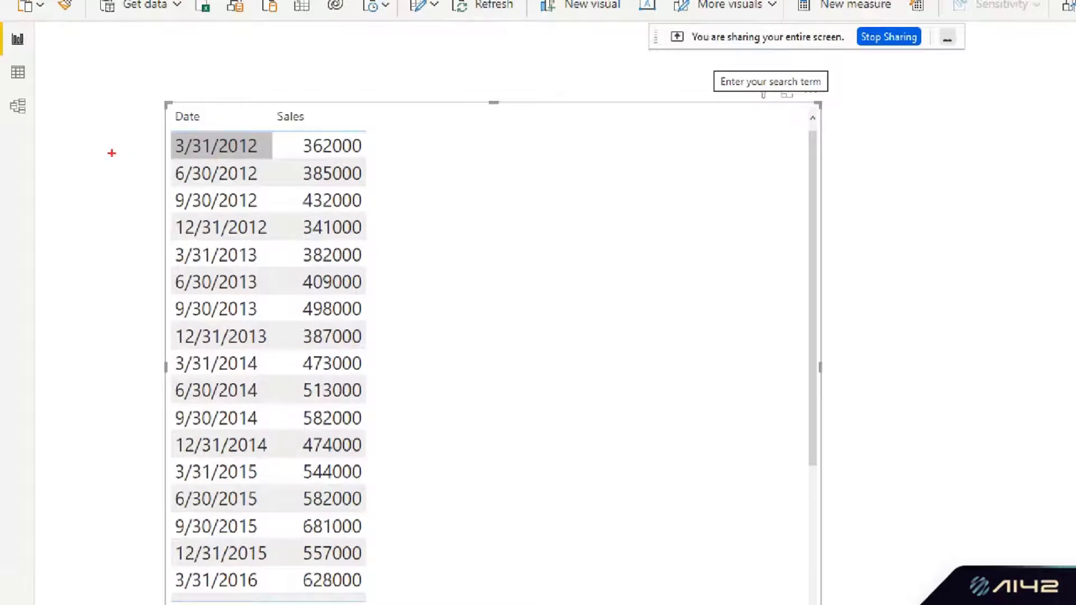
left_click_drag(111, 153, 173, 150)
left_click_drag(127, 198, 162, 181)
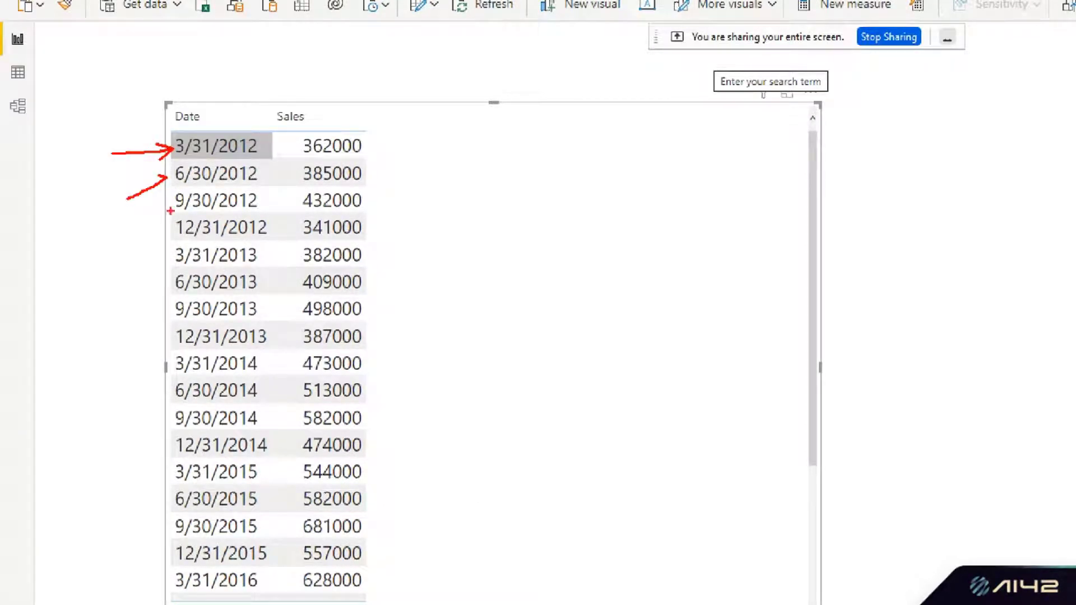
left_click_drag(135, 226, 155, 220)
key("Escape")
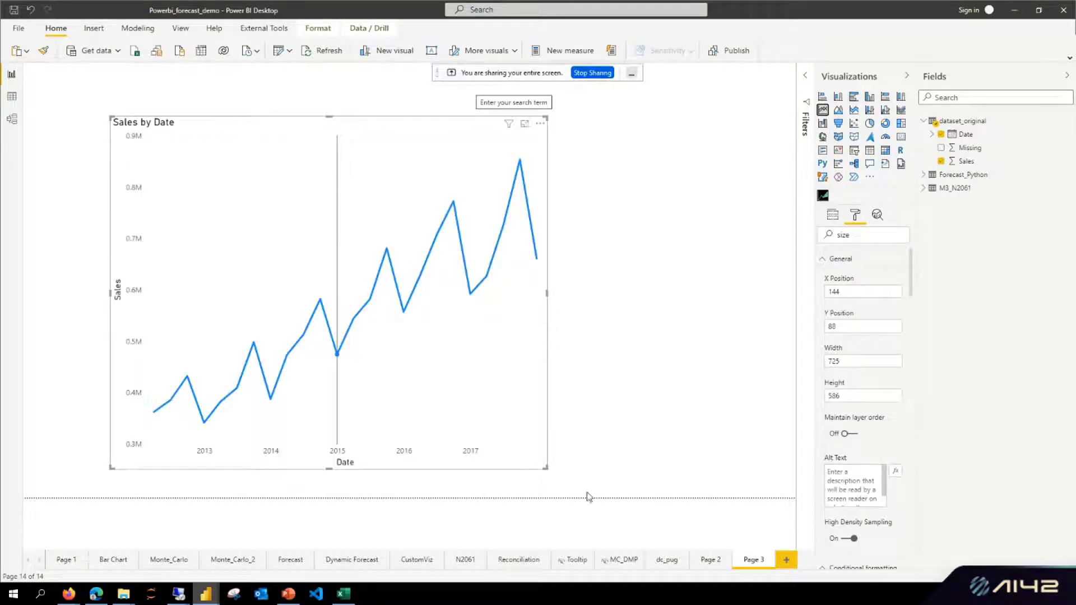
Step: Show the table as a line chart of Sales by Date, made wider and shorter across the page
left_click_drag(547, 469, 740, 361)
left_click_drag(401, 136, 367, 187)
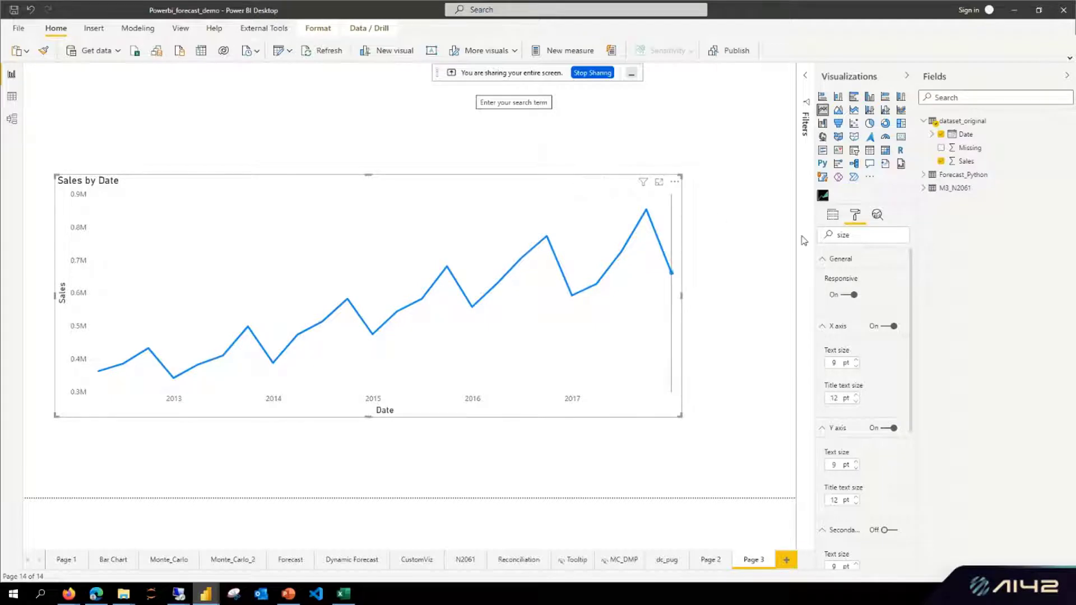
Step: Try out a trend line on the Sales by Date line chart and remove it
left_click(875, 216)
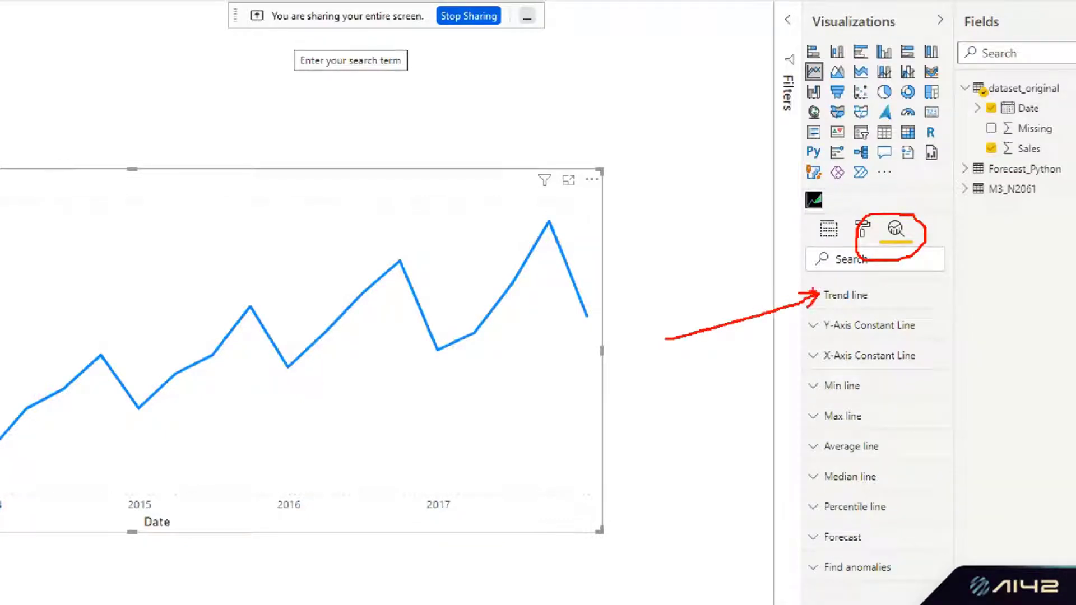
left_click(848, 295)
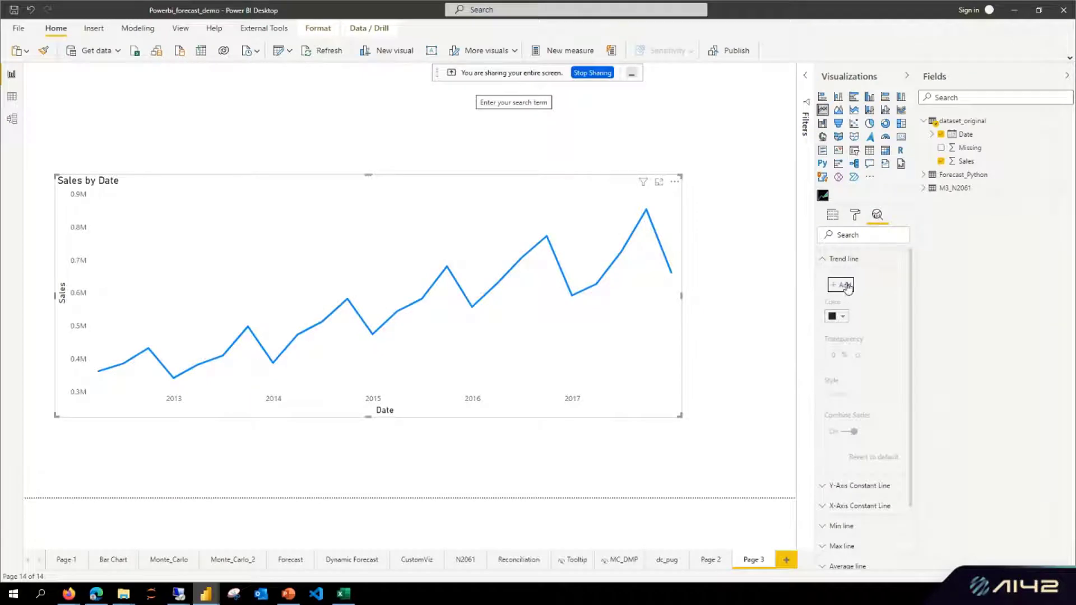
left_click(843, 285)
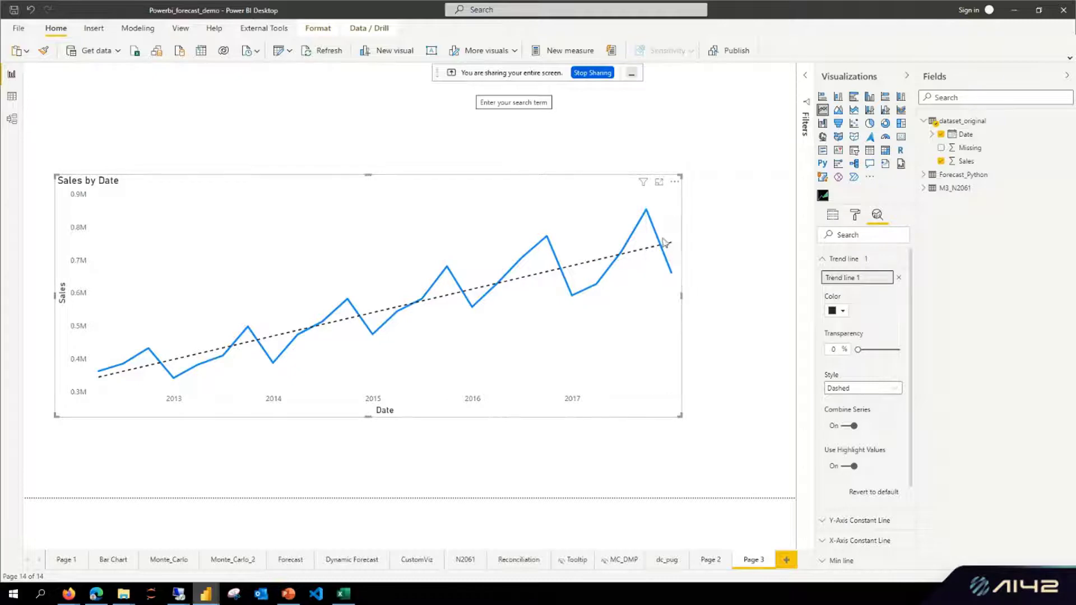
left_click(898, 279)
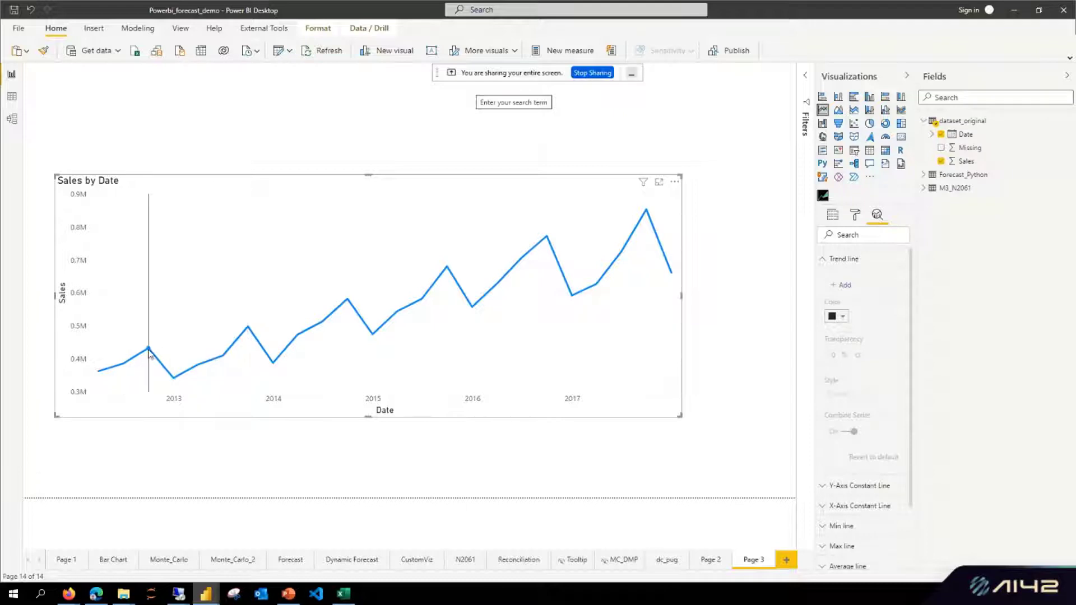
Step: Move the Sales by Date line chart to the left edge of the report page
mouse_move(147, 353)
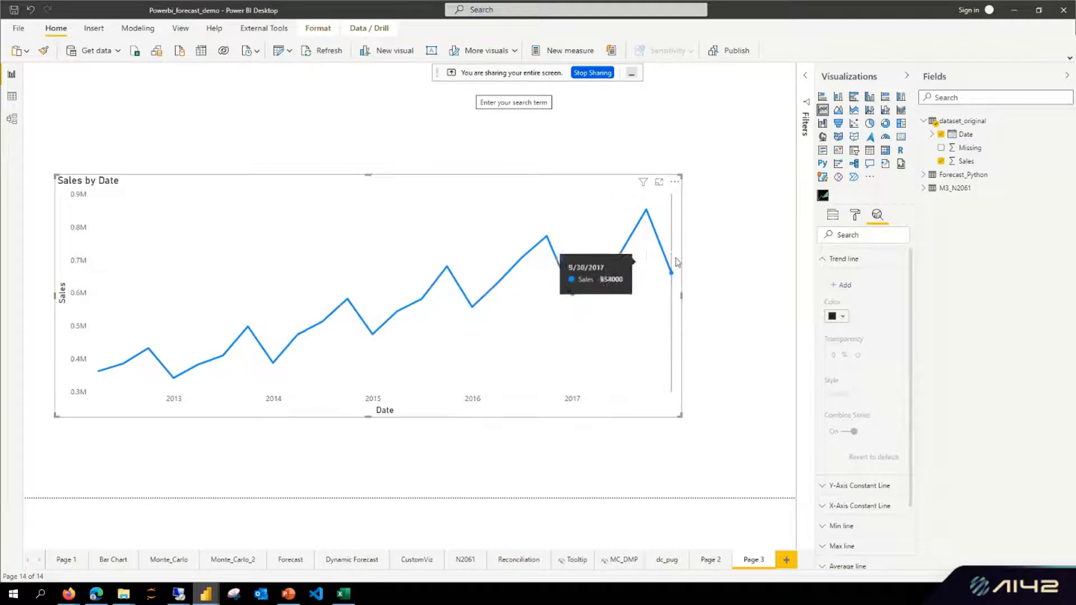
left_click_drag(571, 187, 540, 183)
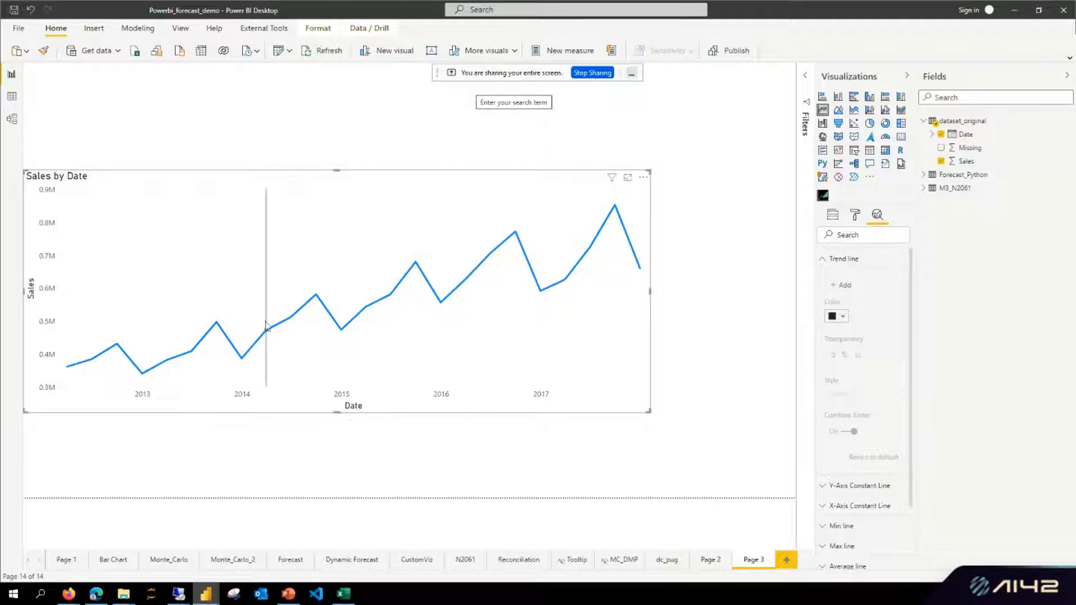
Step: Set the X axis type to Continuous in the line chart's formatting options
left_click(853, 218)
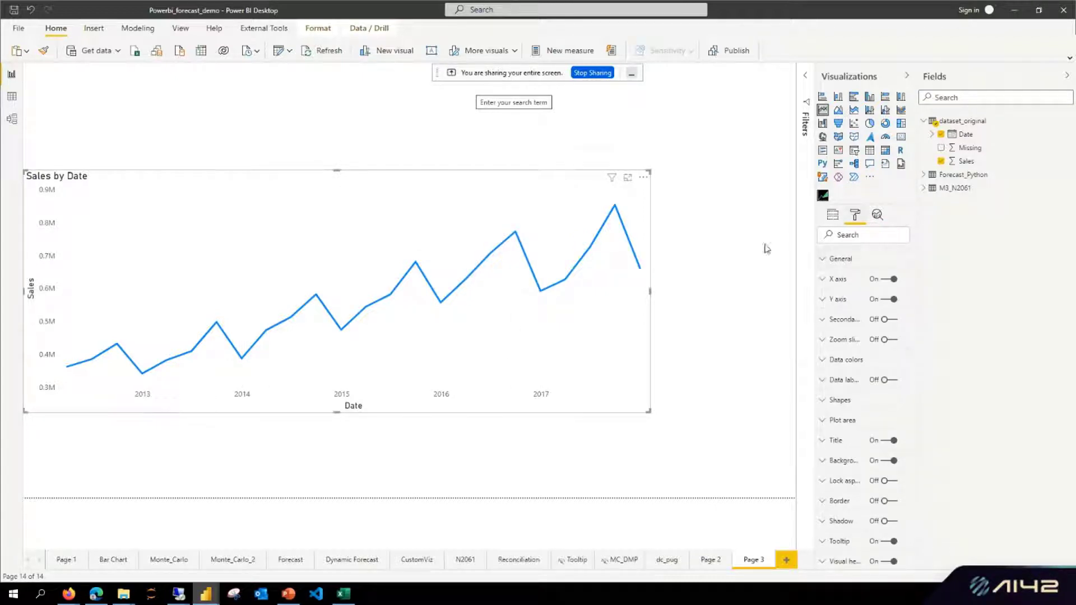
mouse_move(540, 197)
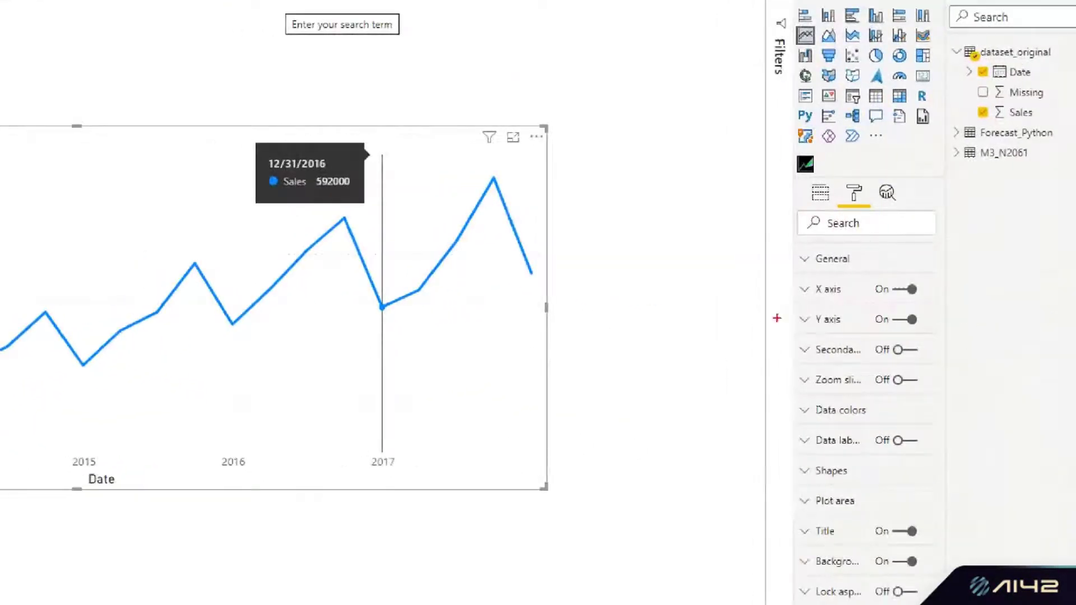
left_click_drag(717, 253, 849, 197)
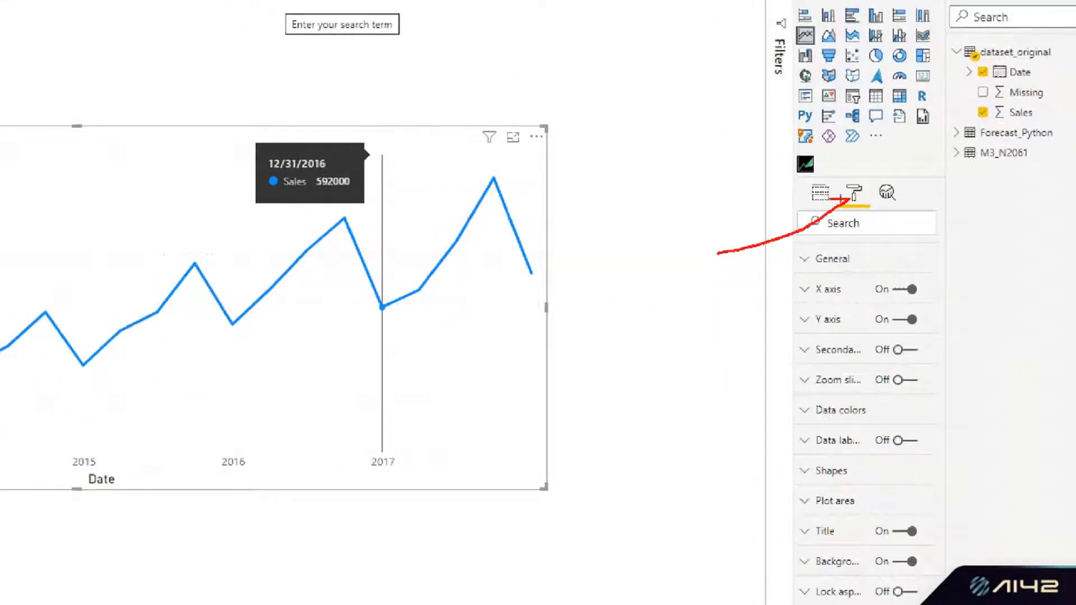
mouse_move(807, 308)
left_mouse_down()
mouse_move(833, 268)
mouse_move(791, 304)
left_mouse_up()
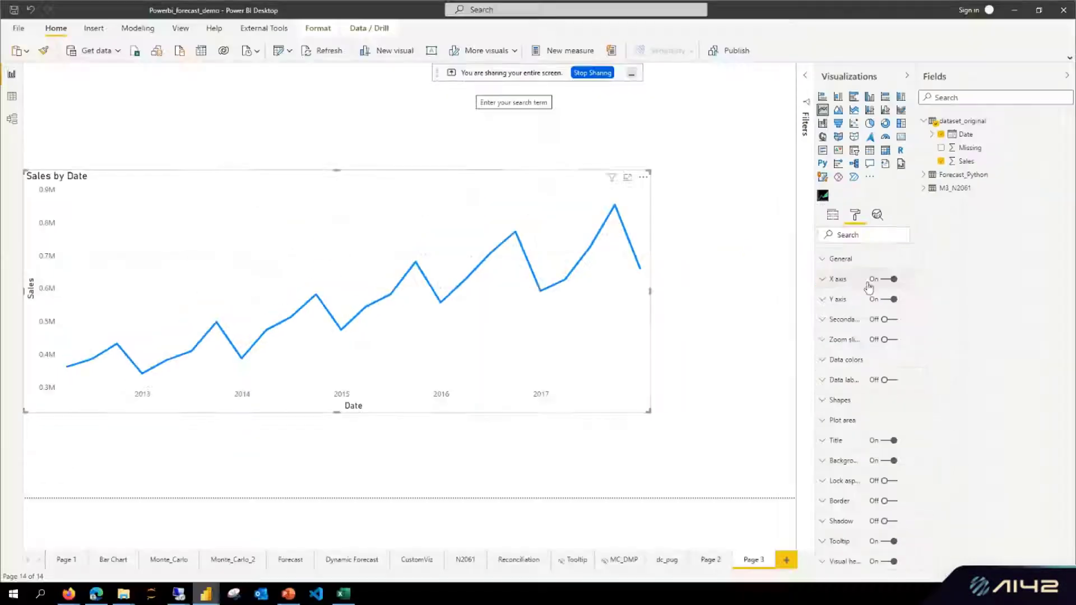
left_click(827, 289)
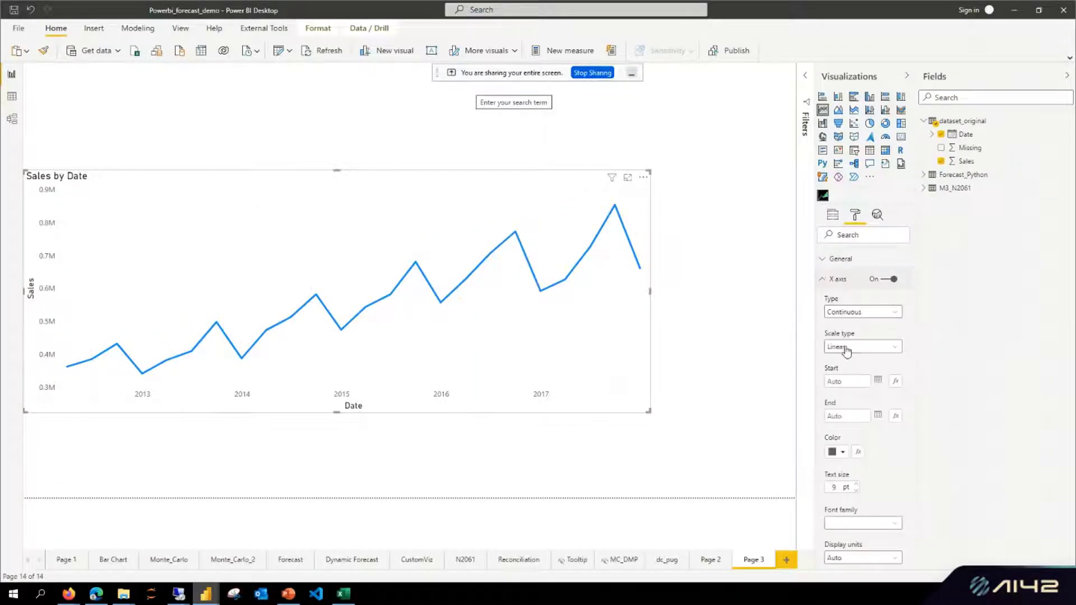
left_click(895, 312)
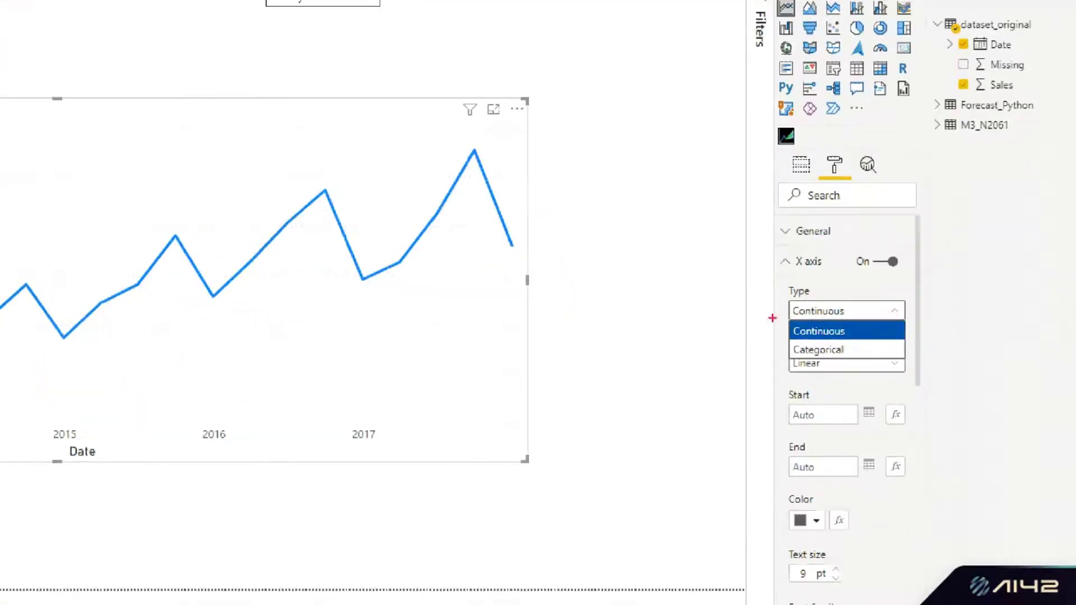
left_click_drag(758, 335, 802, 330)
left_click_drag(745, 366, 798, 352)
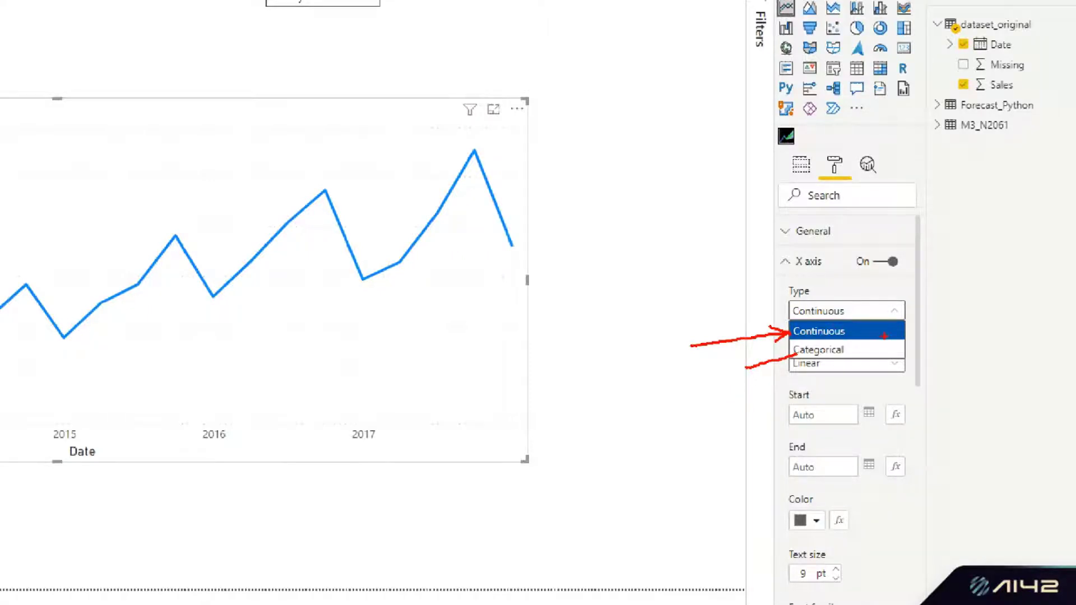
left_click(827, 332)
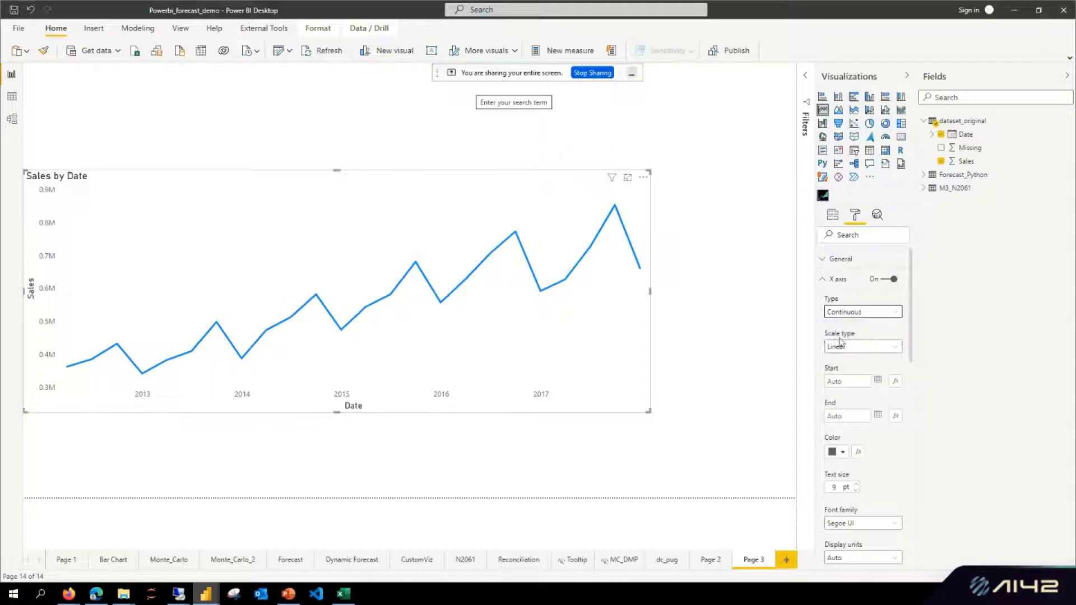
Step: Add a forecast to the Sales by Date line chart from its analytics options
left_click(883, 214)
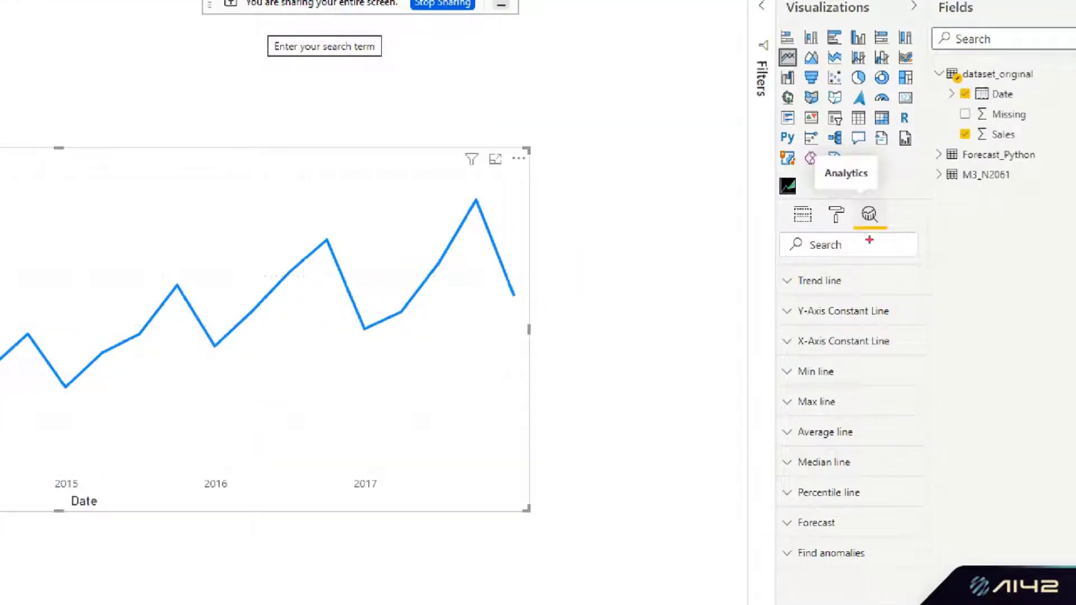
mouse_move(903, 203)
left_mouse_down()
mouse_move(870, 197)
mouse_move(846, 210)
mouse_move(888, 225)
left_mouse_up()
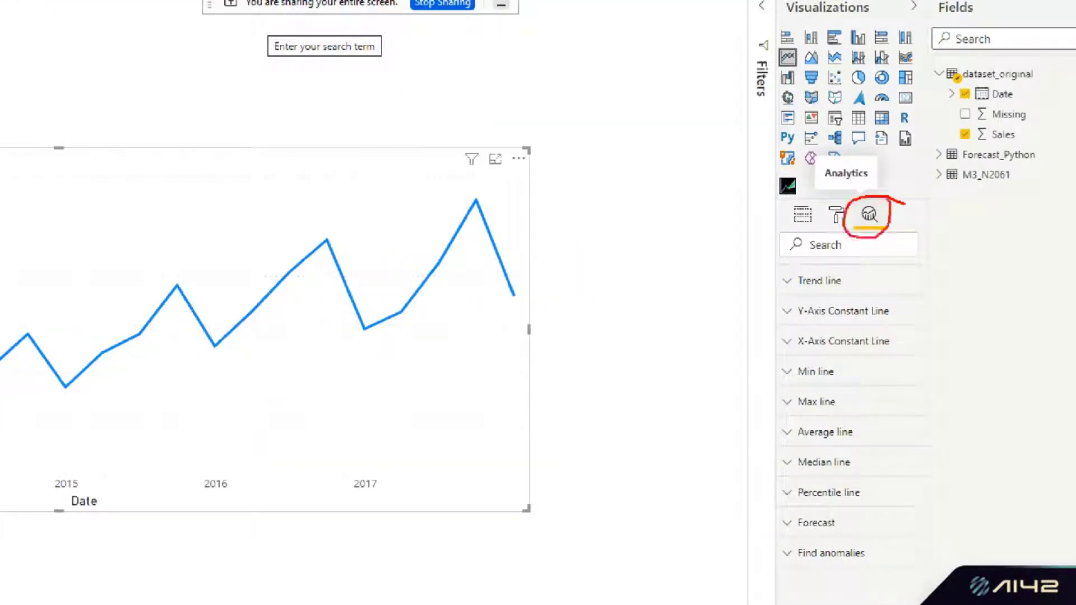
mouse_move(782, 534)
left_mouse_down()
mouse_move(865, 522)
mouse_move(784, 504)
left_mouse_up()
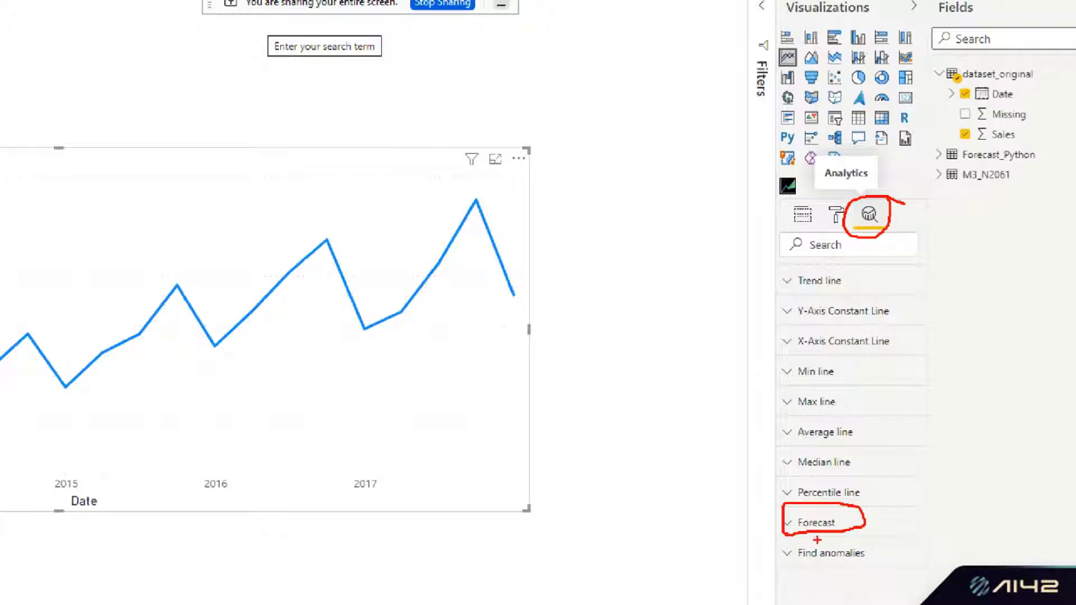
left_click(825, 519)
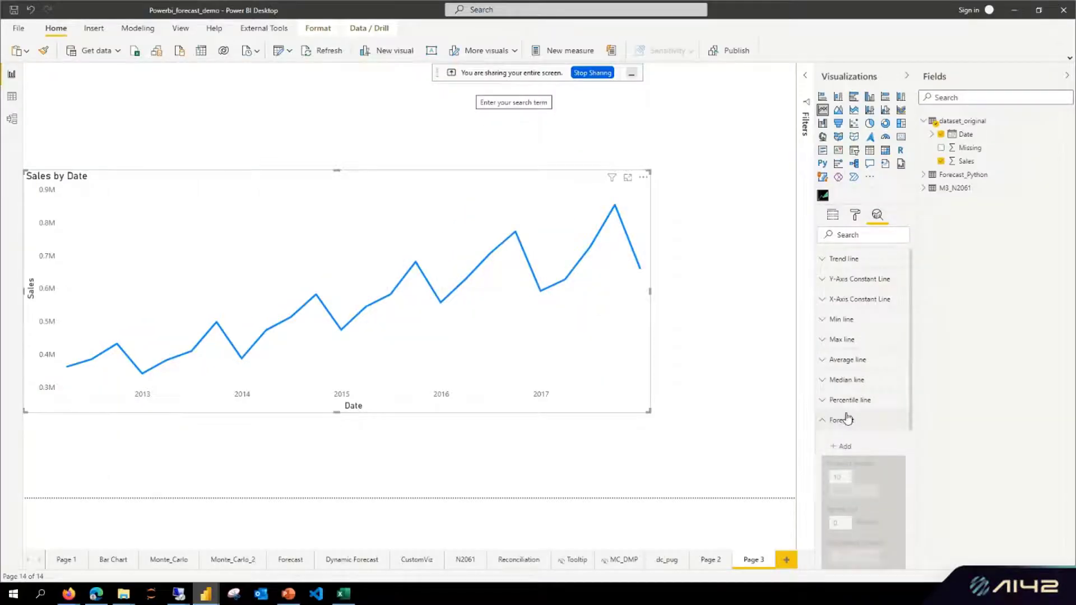
scroll(847, 419, "down", 3)
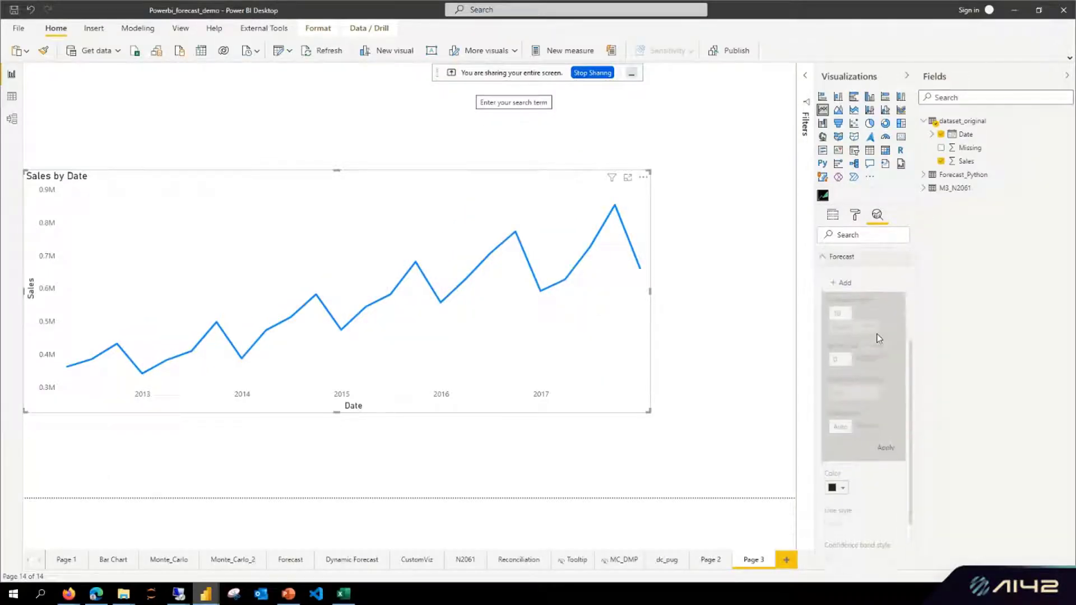
left_click(849, 307)
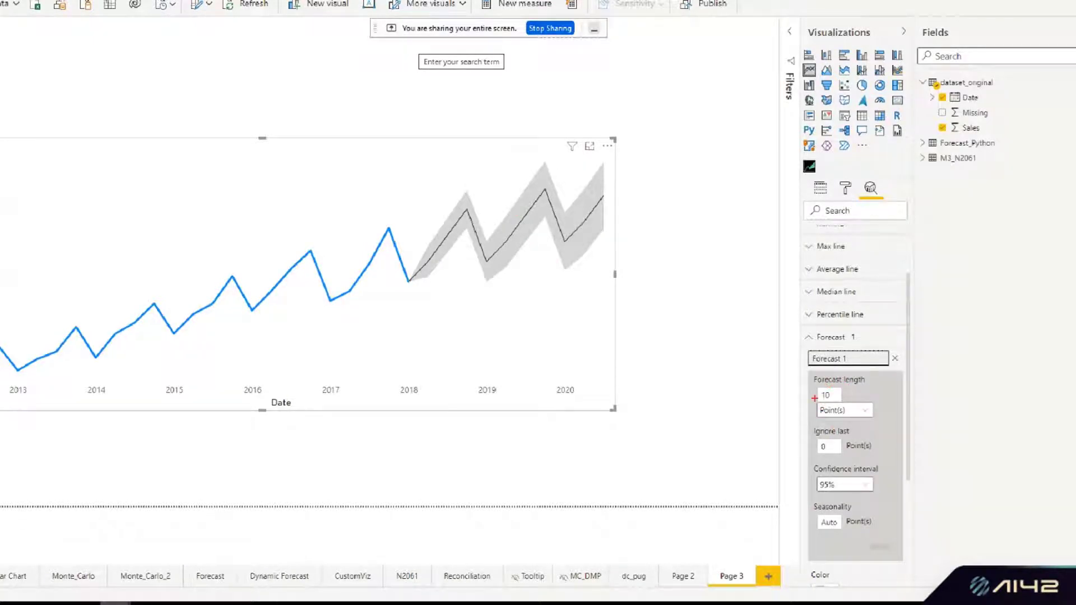
Step: Set the forecast length of the Sales by Date chart to 8 points and apply it
left_click_drag(781, 408, 815, 411)
double_click(825, 396)
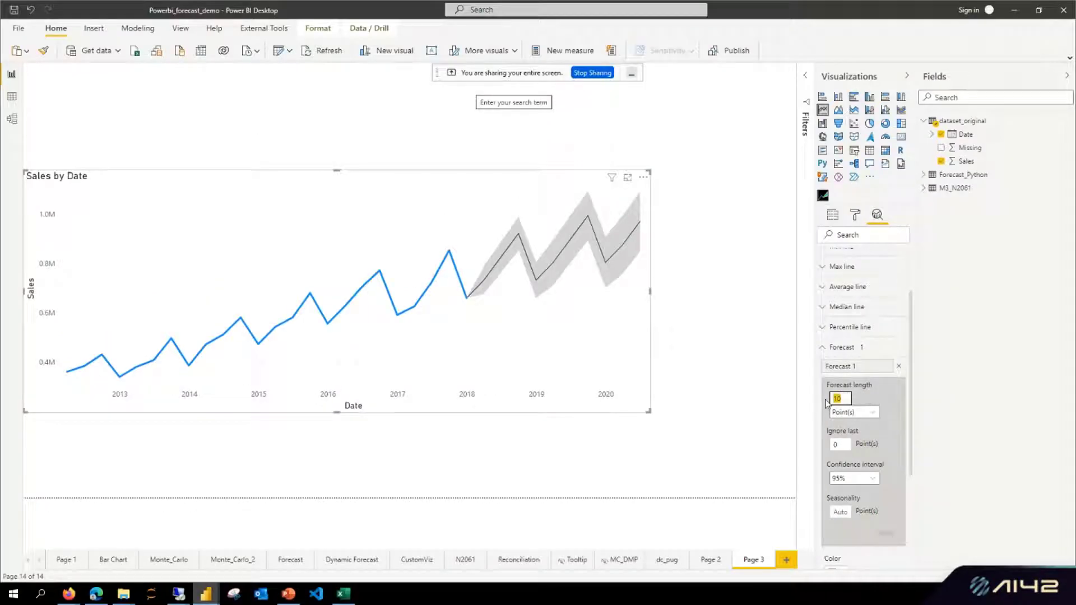
type("8")
left_click(885, 534)
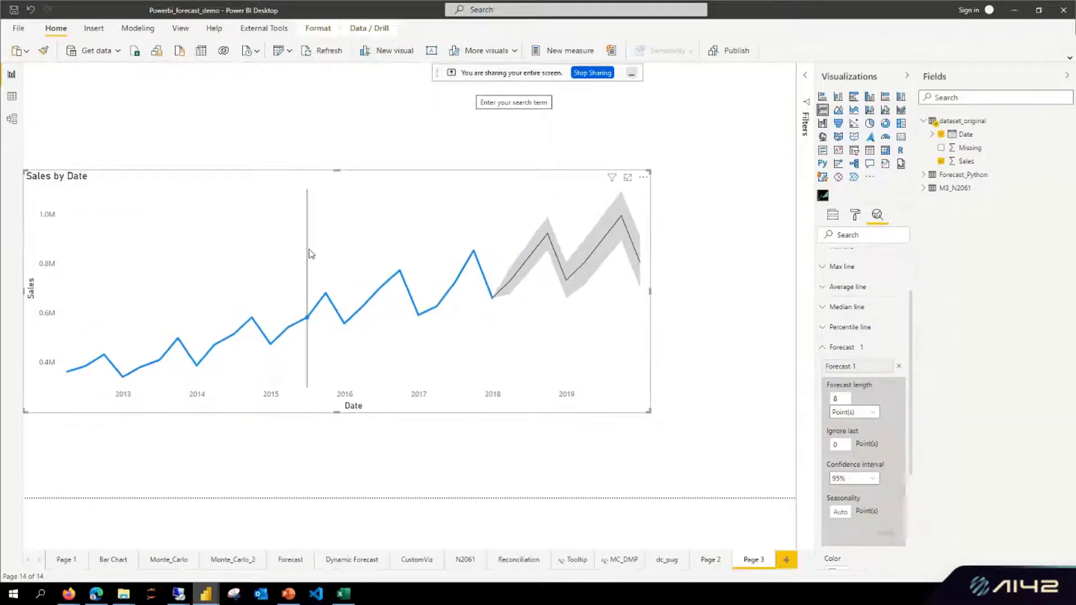
Step: Shift the Sales by Date line chart slightly to the right and turn on its data labels
left_click_drag(335, 192, 349, 191)
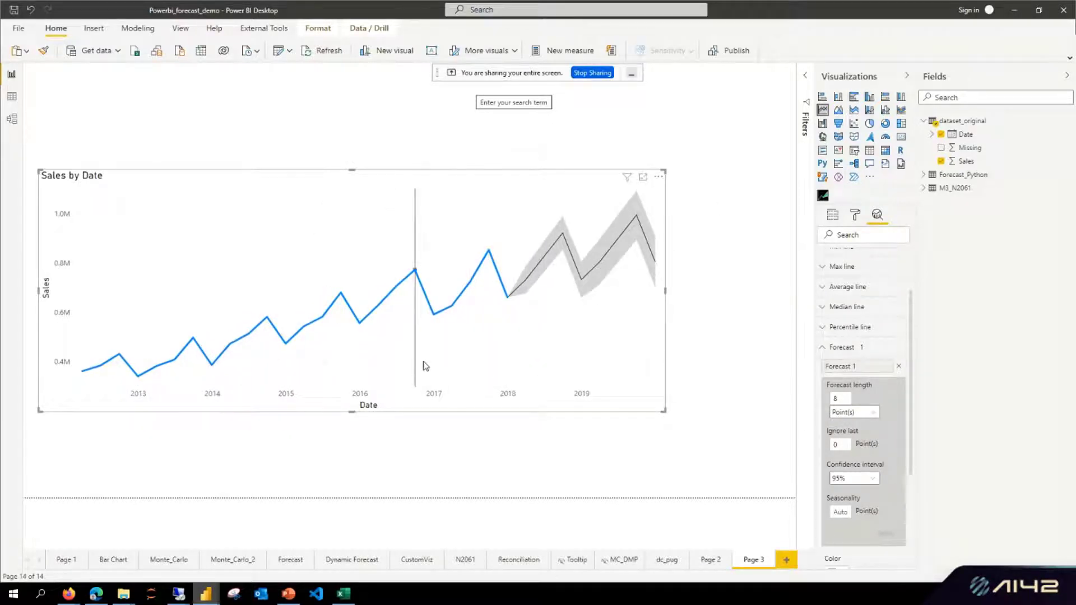
left_click(854, 222)
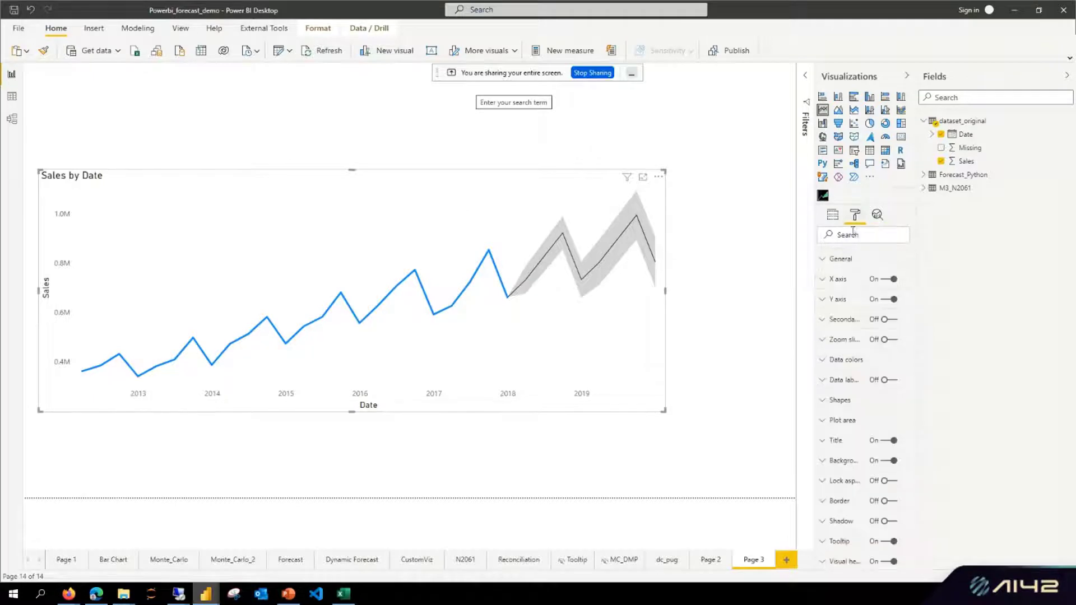
left_click(885, 384)
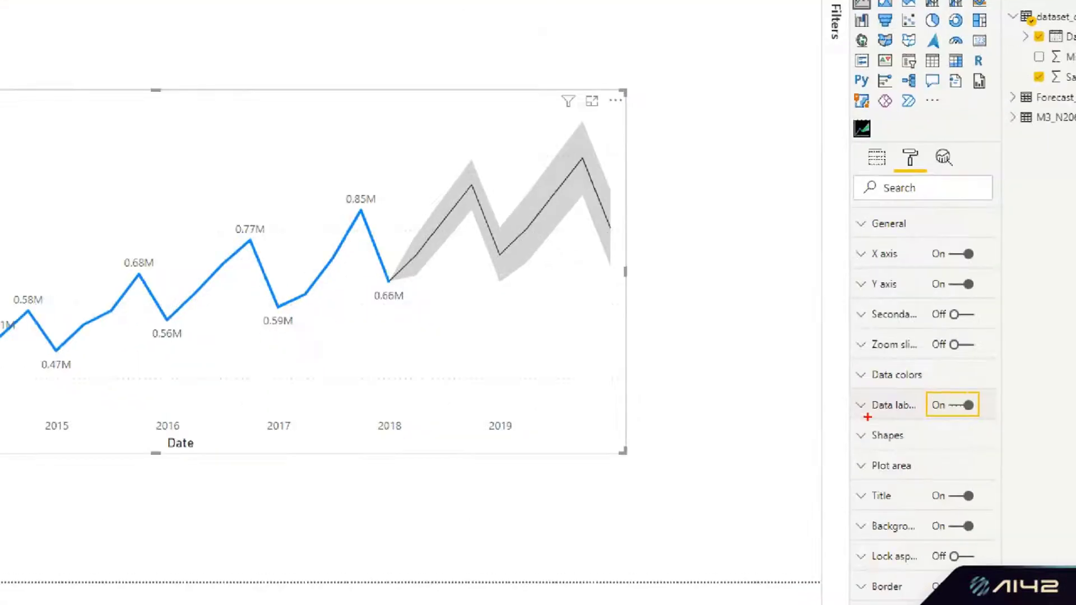
mouse_move(773, 397)
left_mouse_down()
mouse_move(818, 385)
mouse_move(855, 412)
mouse_move(821, 431)
left_mouse_up()
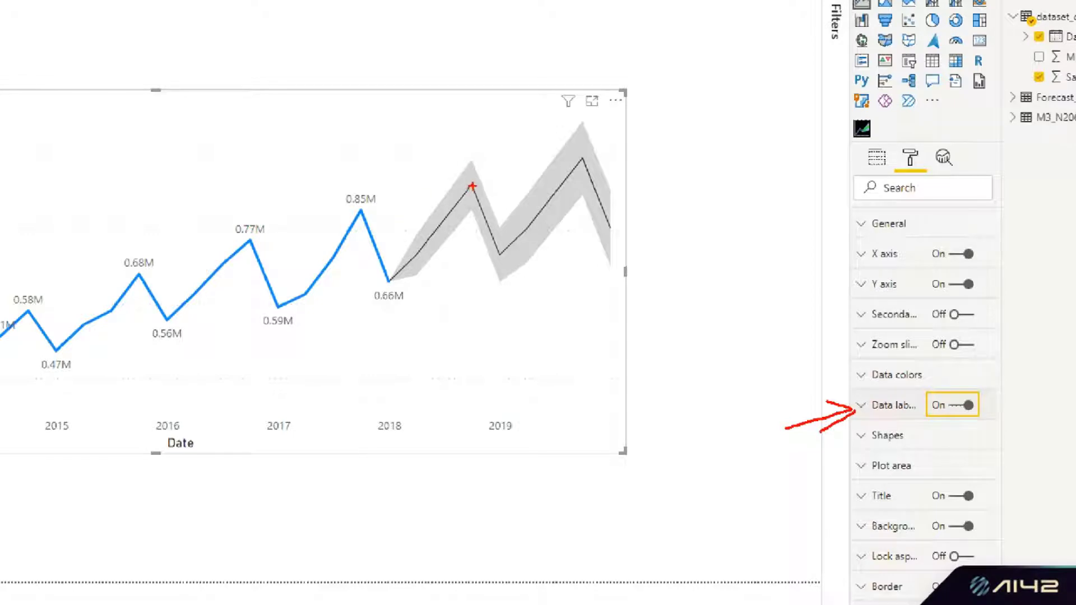
mouse_move(472, 178)
left_mouse_down()
mouse_move(465, 196)
mouse_move(478, 182)
left_mouse_up()
mouse_move(593, 149)
left_mouse_down()
mouse_move(577, 152)
mouse_move(583, 170)
mouse_move(597, 153)
left_mouse_up()
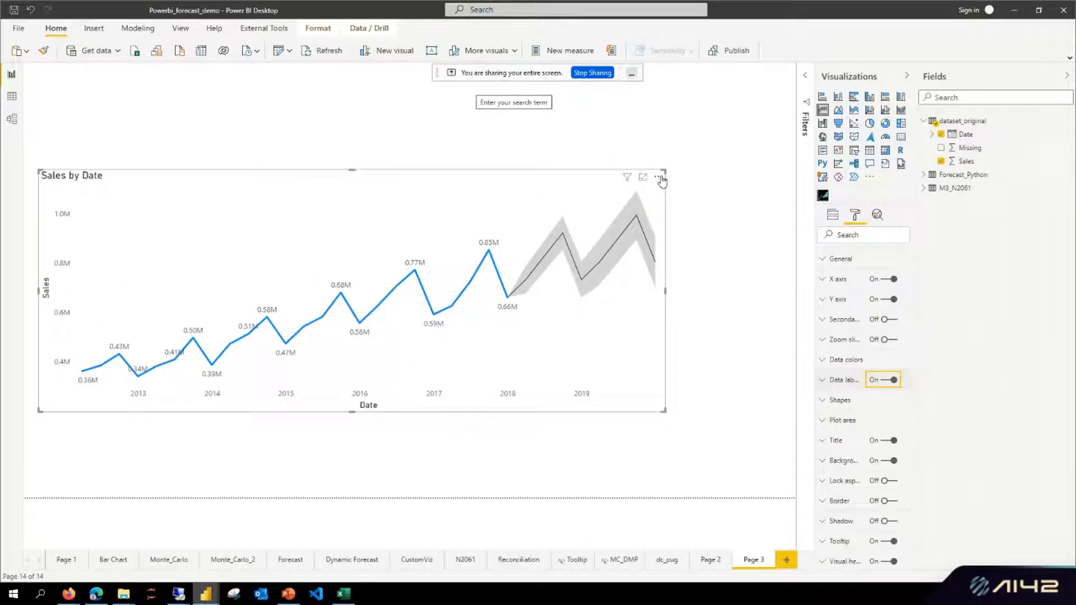
Step: View the Sales by Date chart as a table, examine its forecast values and confidence bounds, and return to the report
left_click(660, 178)
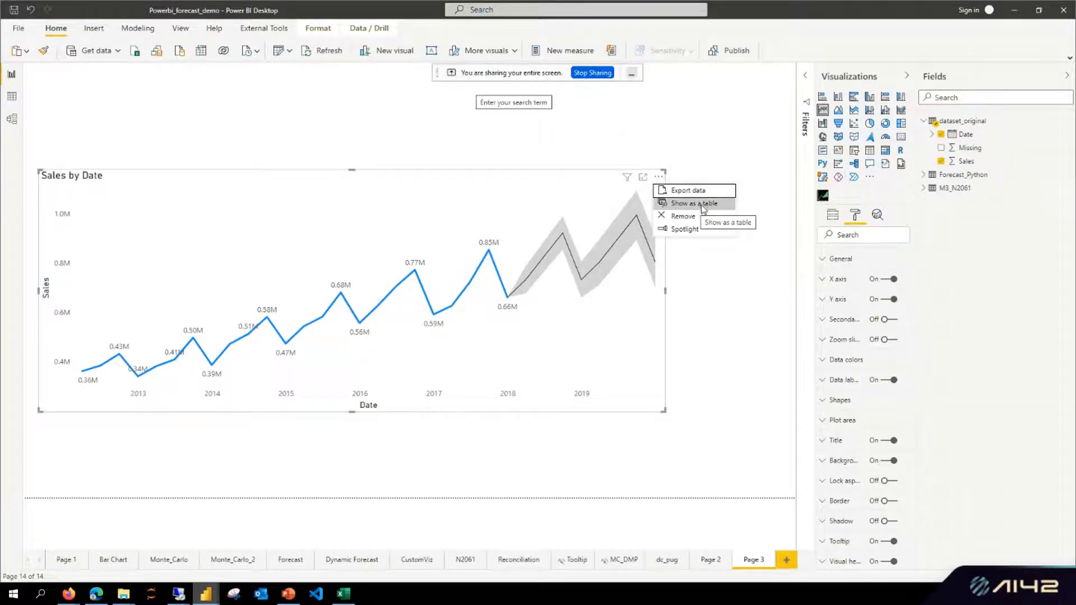
left_click(684, 228)
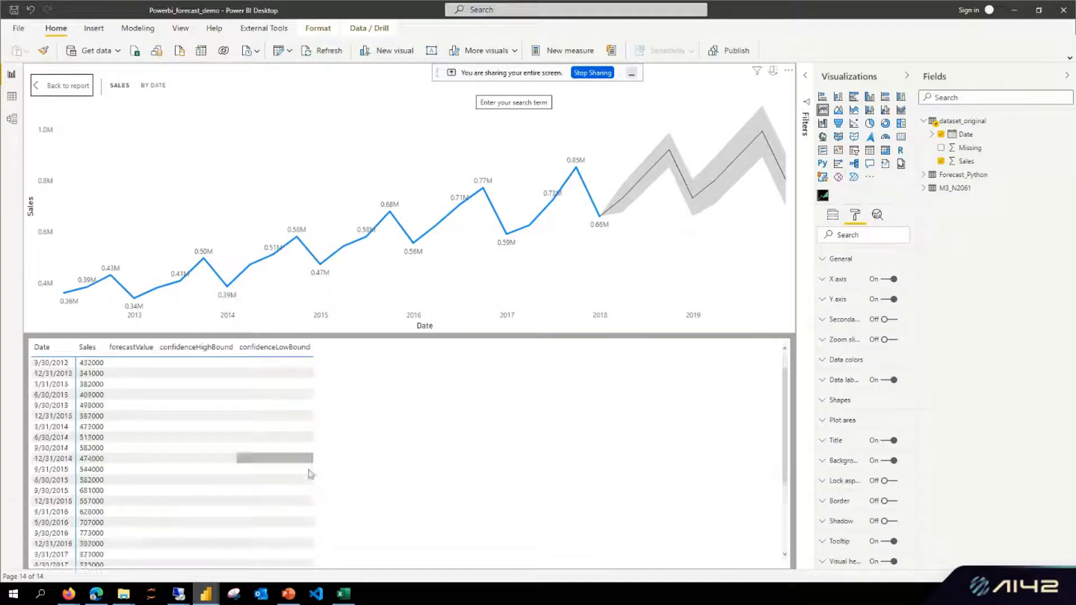
scroll(280, 493, "down", 3)
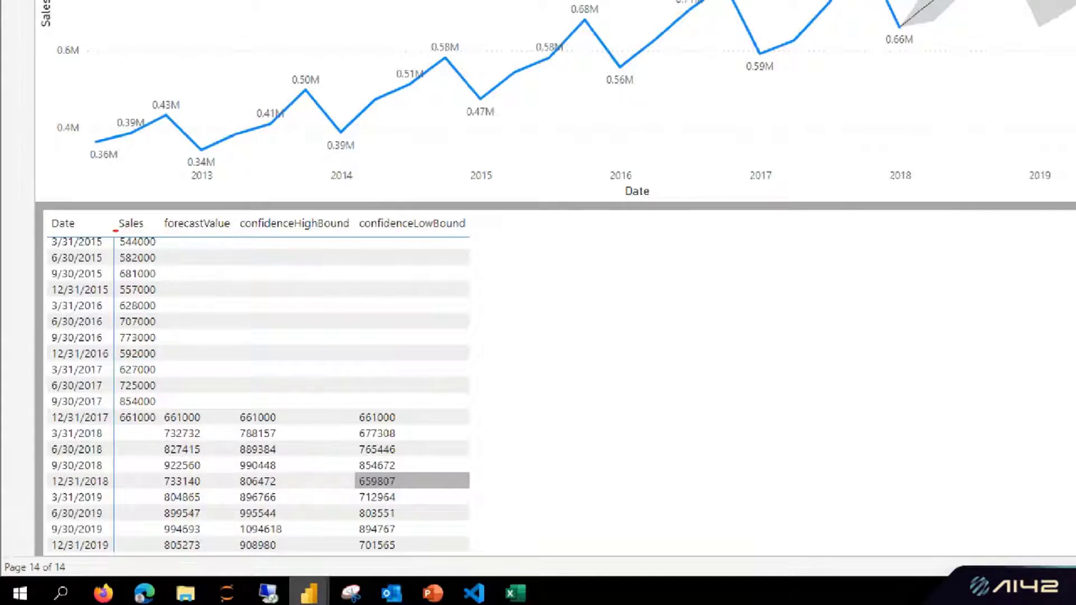
left_click_drag(116, 229, 151, 232)
left_click_drag(209, 407, 199, 556)
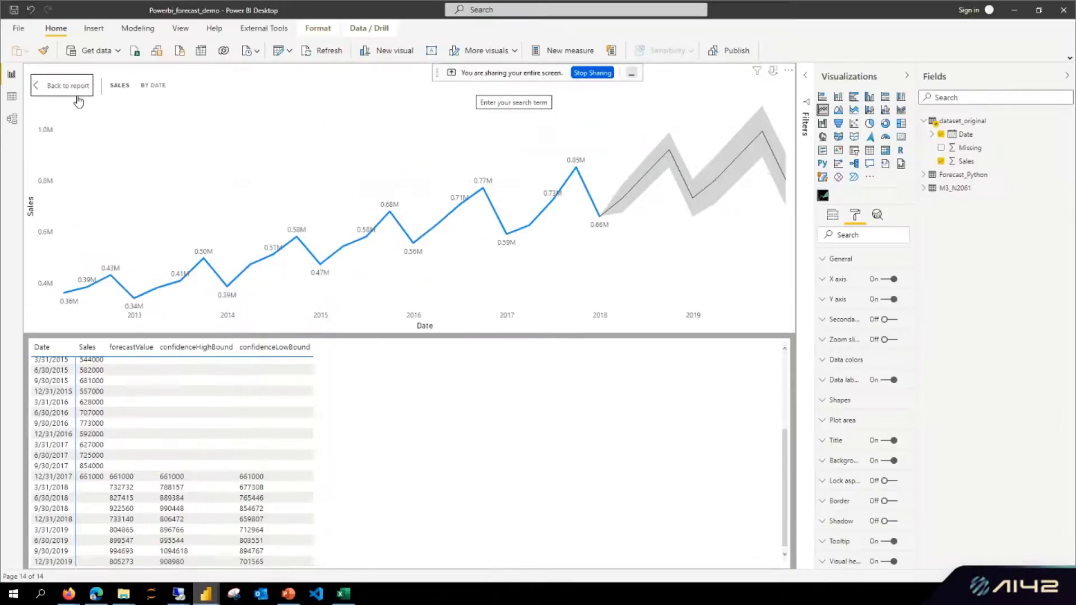
key("Escape")
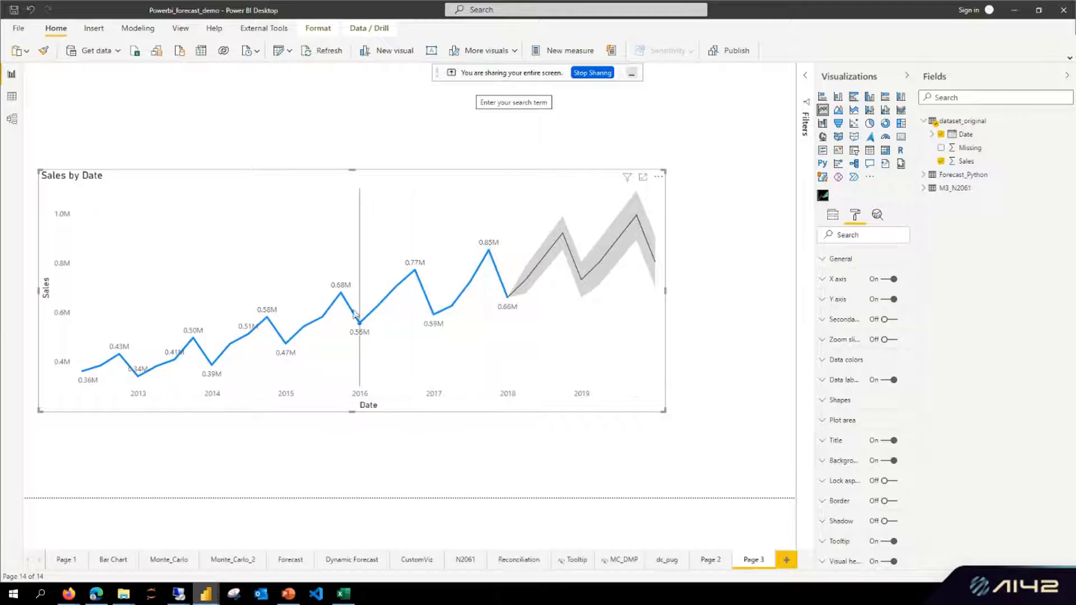
Step: Move the Sales by Date line chart slightly up and to the right on the report page
left_click(390, 178)
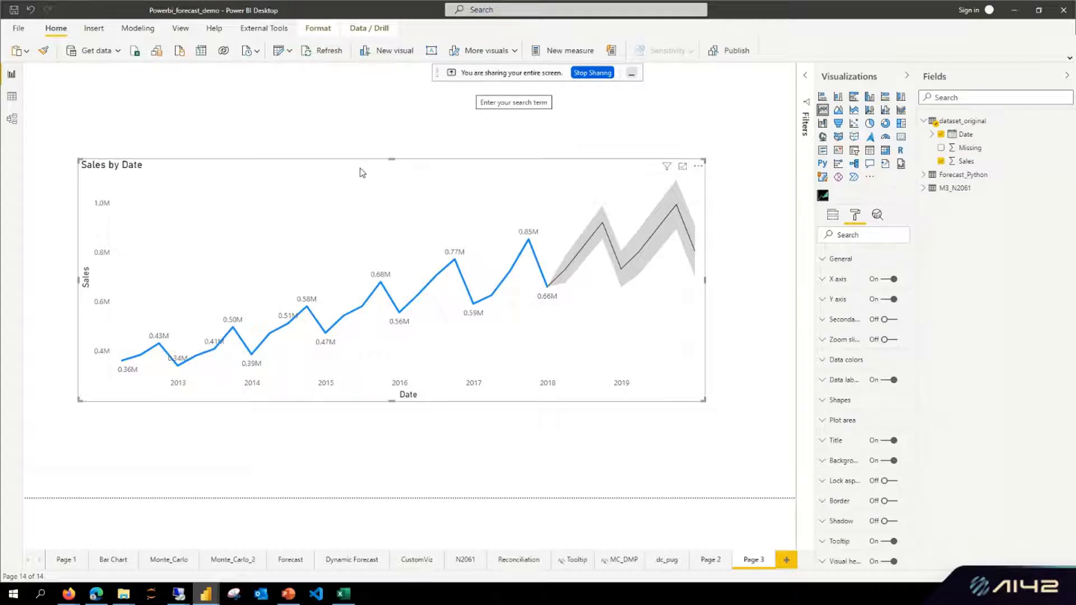
Step: Switch to the PowerPoint presentation and zoom in on the Forecasting slide about algorithm, missing values and seasonality
left_click(288, 598)
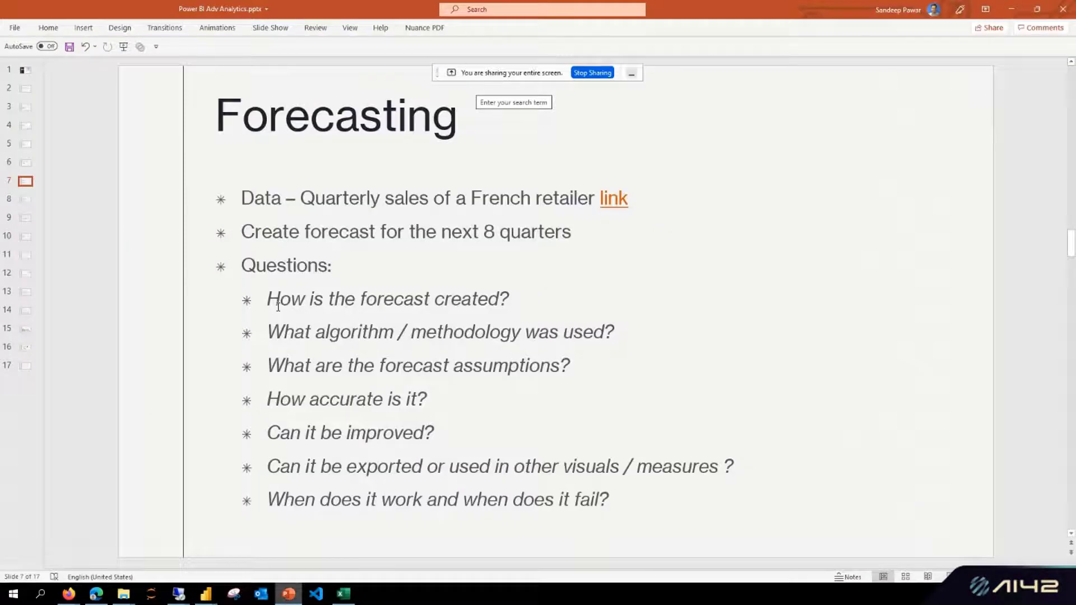
scroll(289, 302, "down", 1)
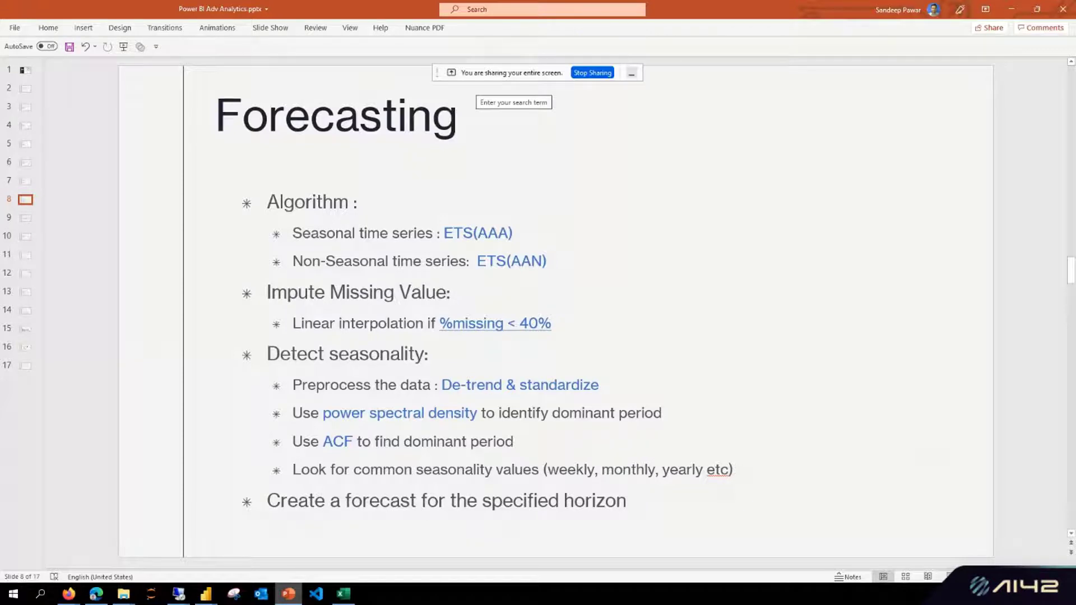
scroll(560, 312, "up", 3)
scroll(560, 312, "up", 2)
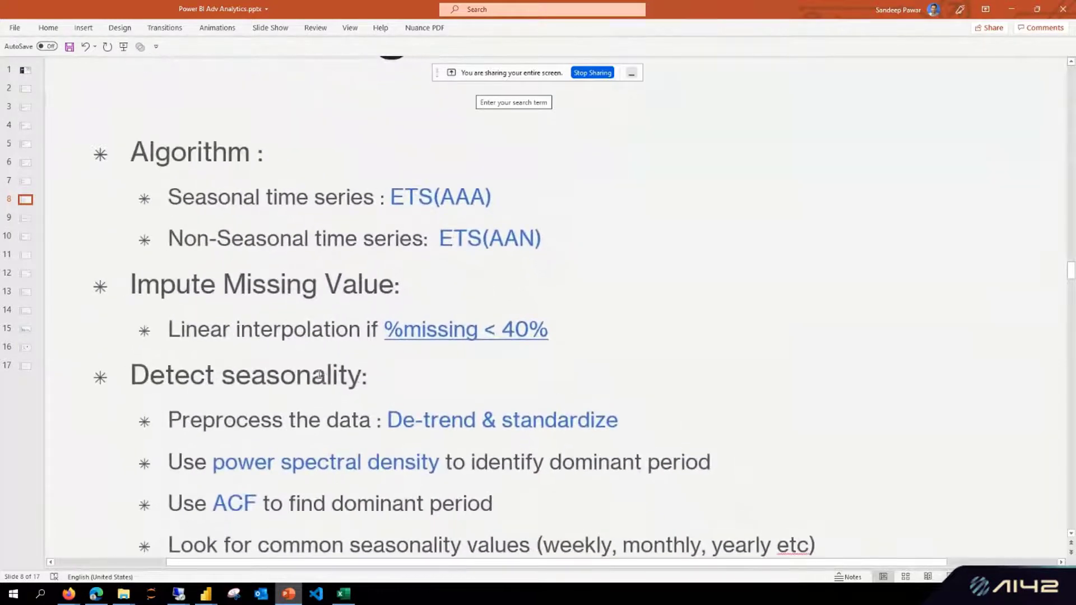
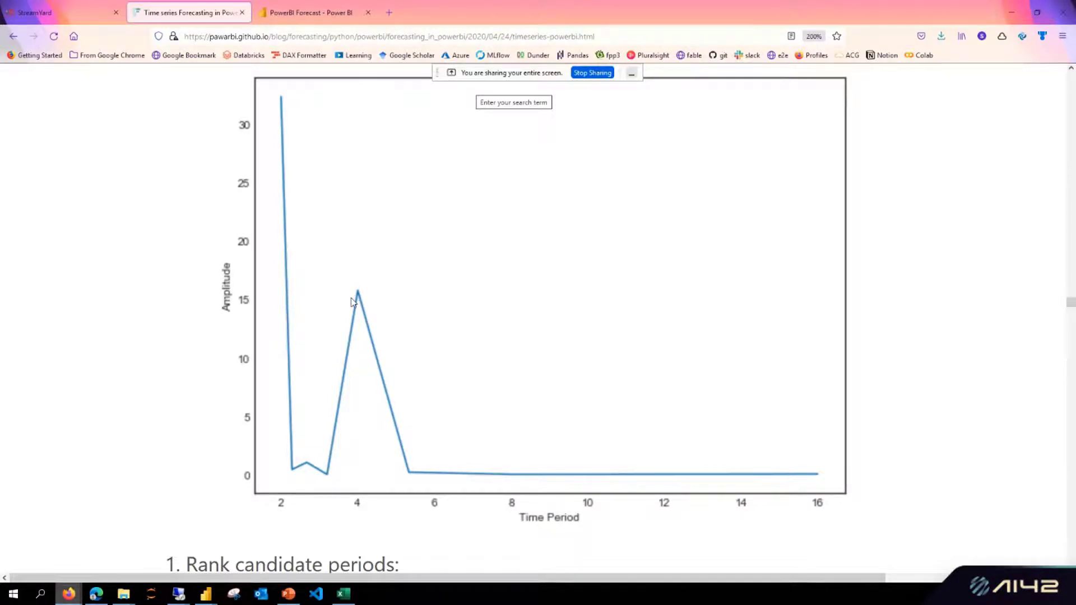
Step: Switch from the browser back to the Powerbi_forecast_demo report in Power BI Desktop and open the N2061 page
left_click(1011, 12)
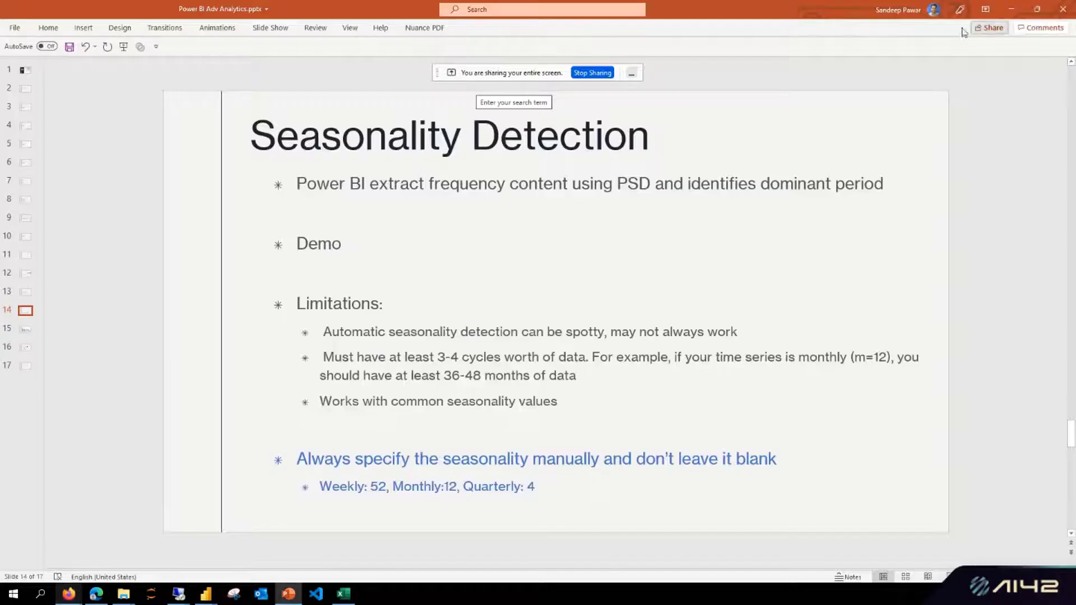
mouse_move(199, 590)
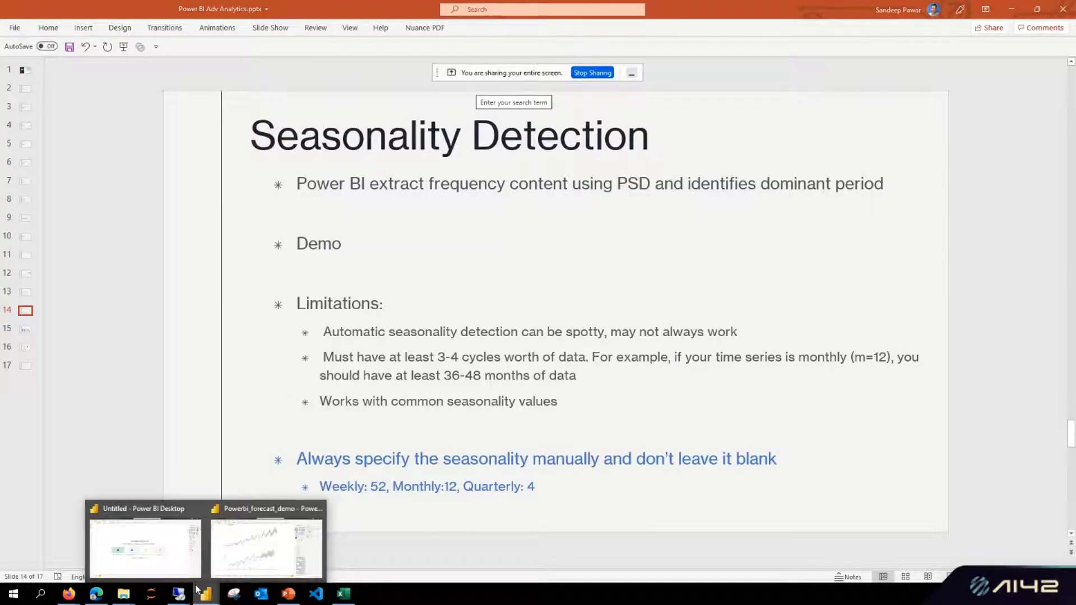
left_click(230, 546)
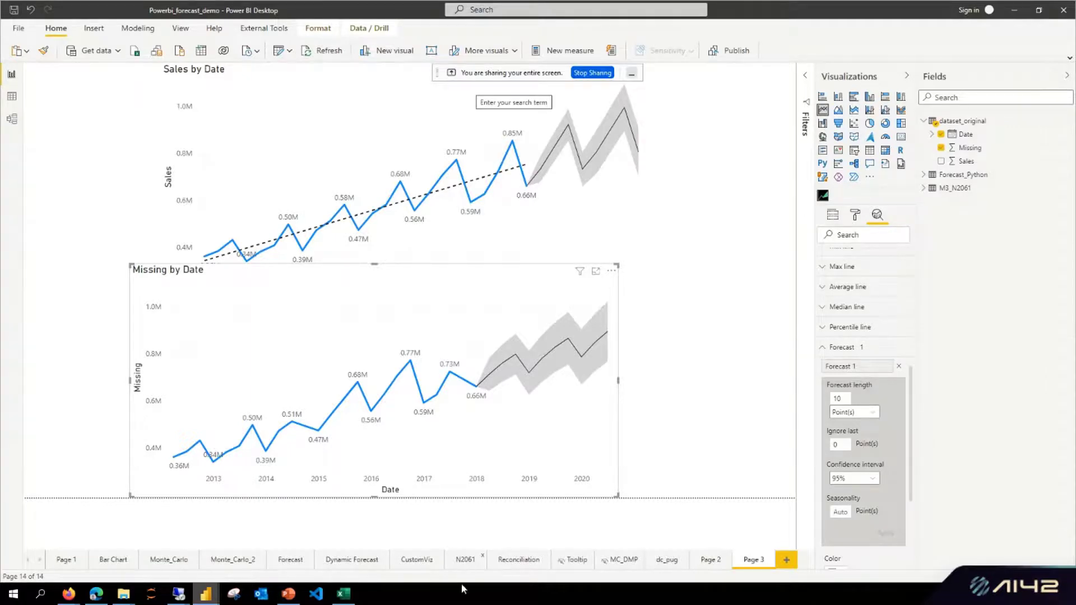
left_click(465, 560)
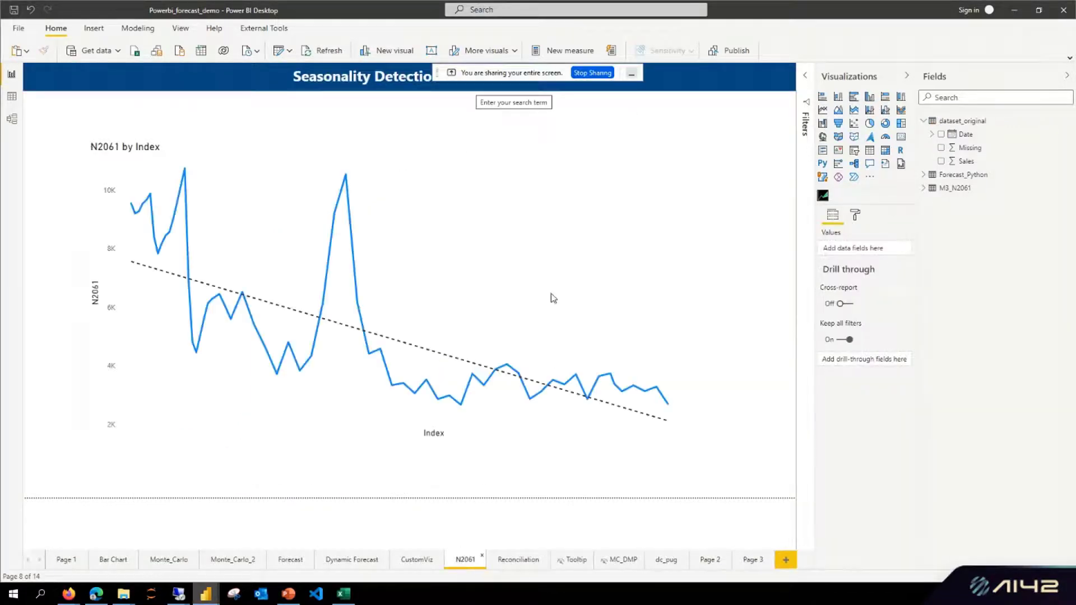
Step: Add a forecast to the N2061 by Index line chart from its analytics options
left_click(382, 149)
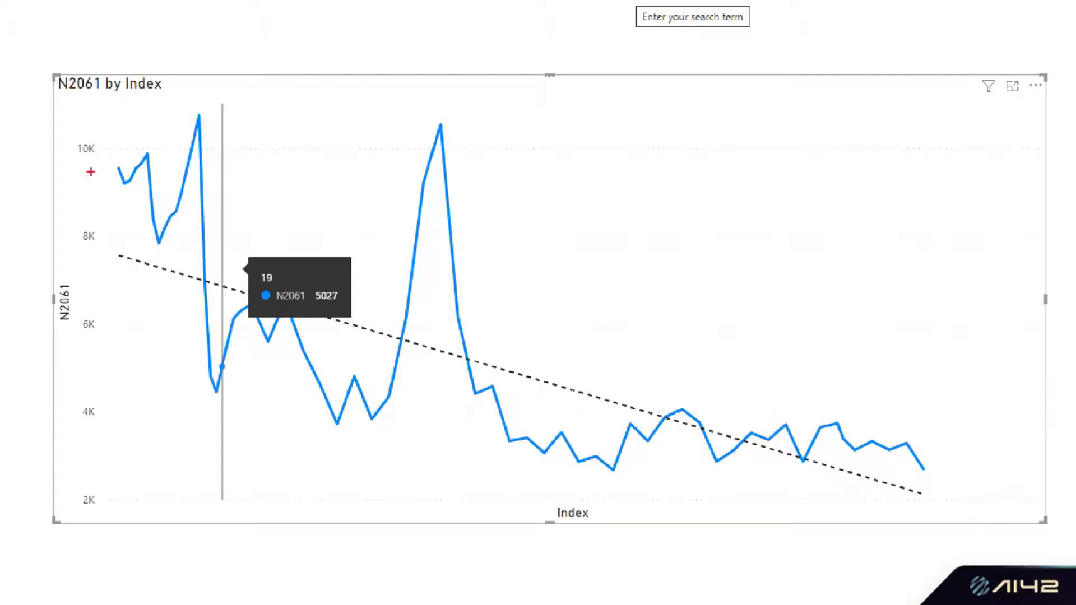
mouse_move(121, 156)
left_mouse_down()
mouse_move(380, 306)
mouse_move(609, 372)
mouse_move(852, 412)
mouse_move(928, 414)
left_mouse_up()
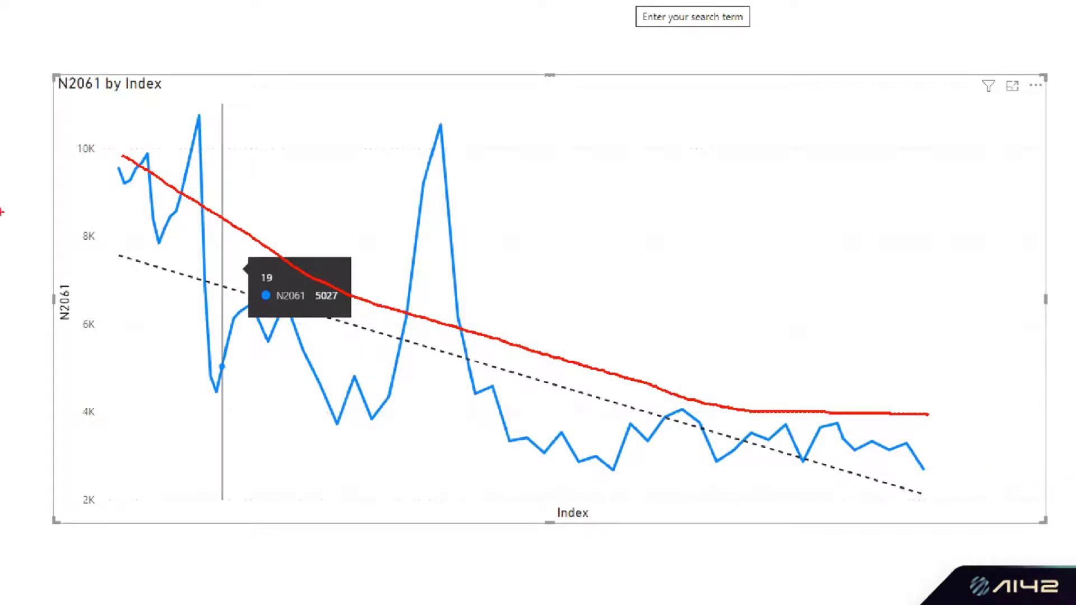
key("Escape")
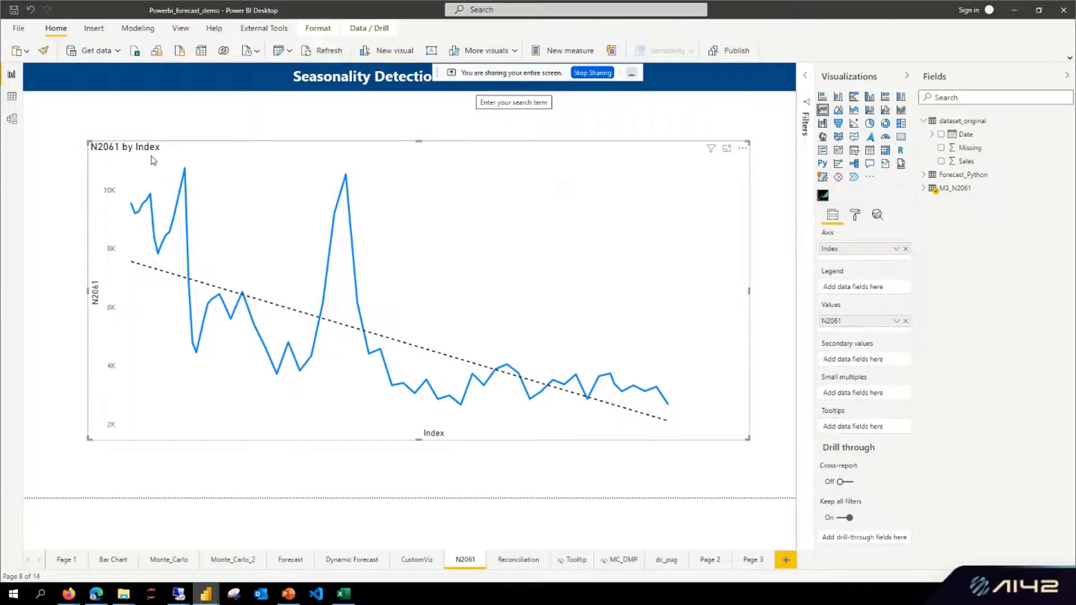
mouse_move(154, 166)
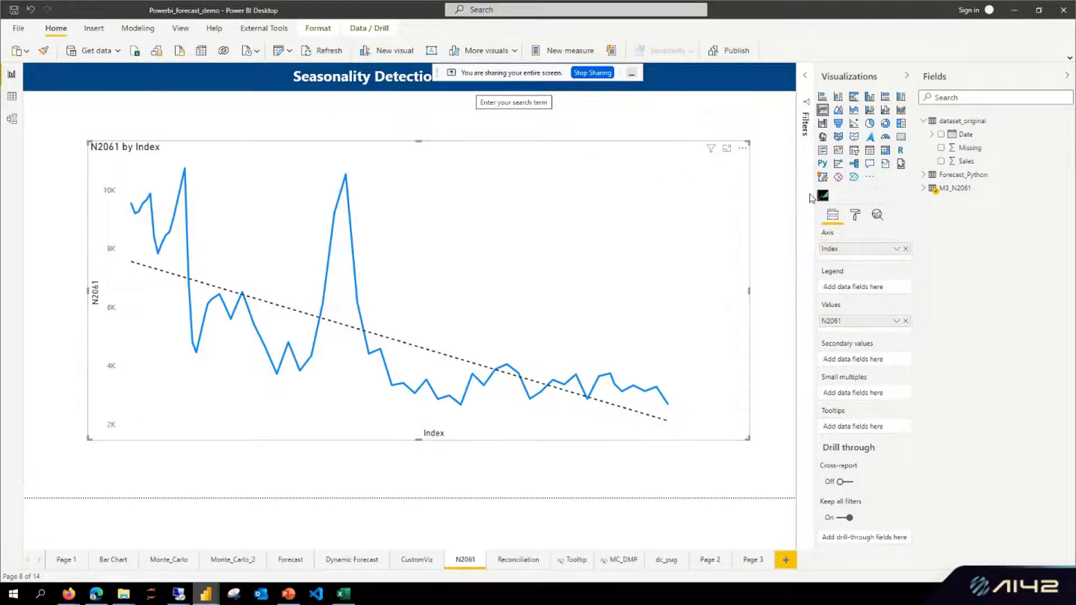
left_click(877, 216)
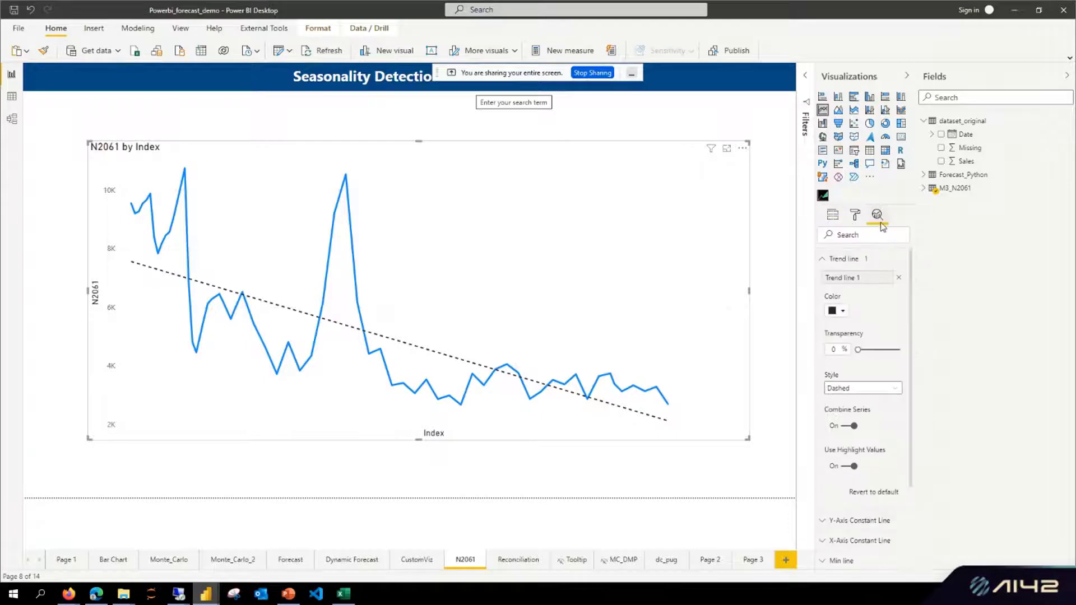
left_click(837, 259)
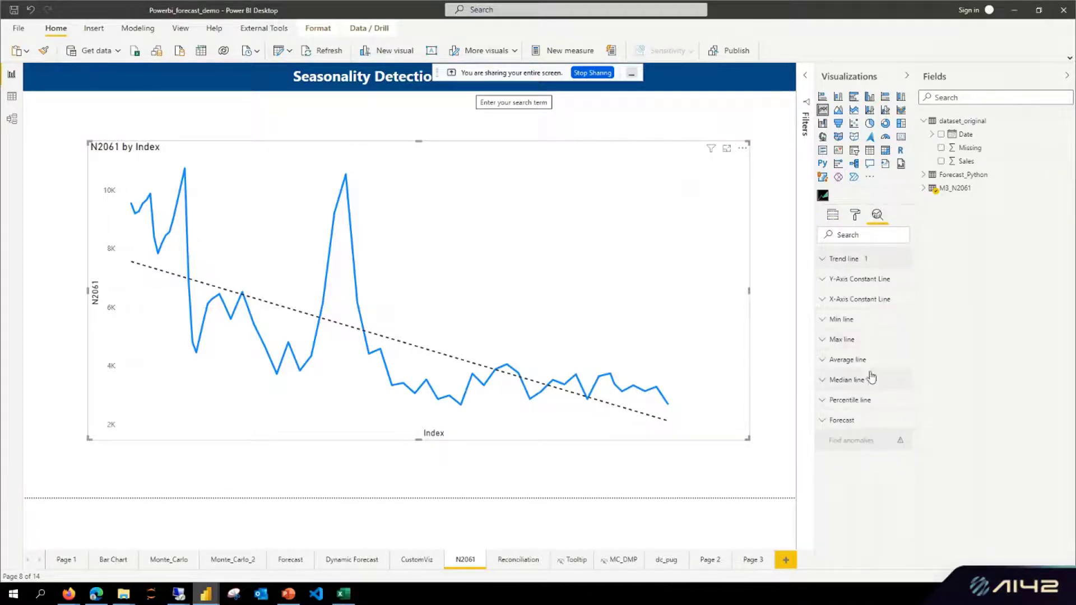
left_click(845, 419)
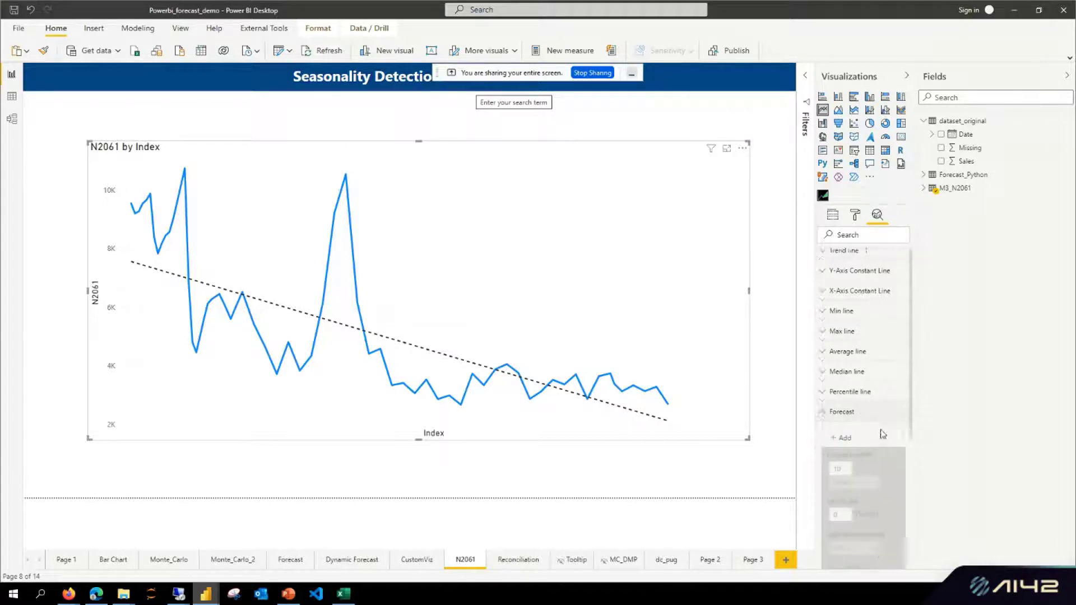
left_click(844, 437)
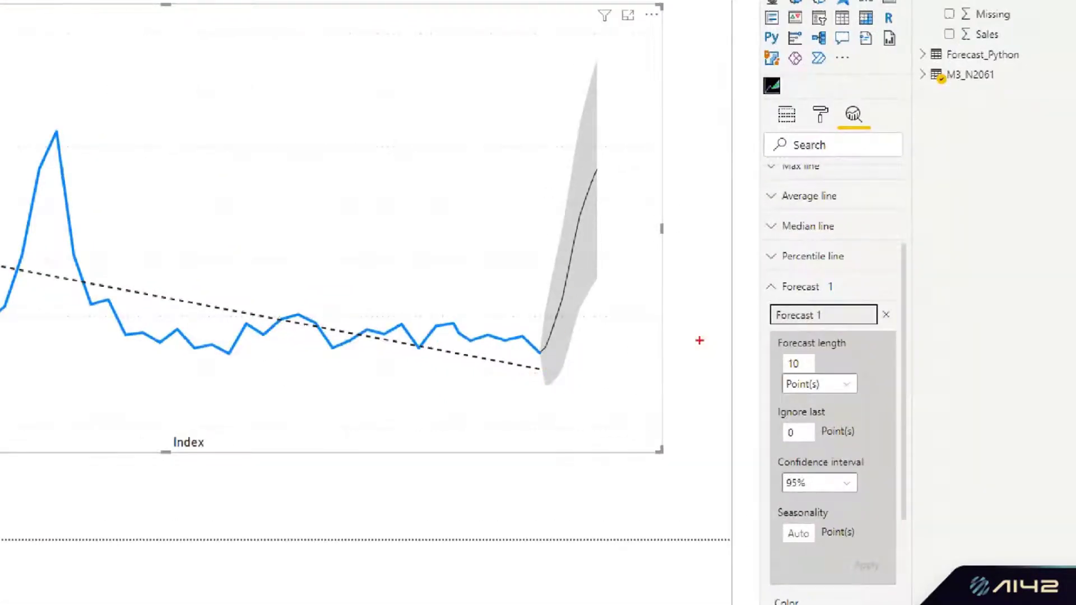
left_click_drag(543, 351, 609, 174)
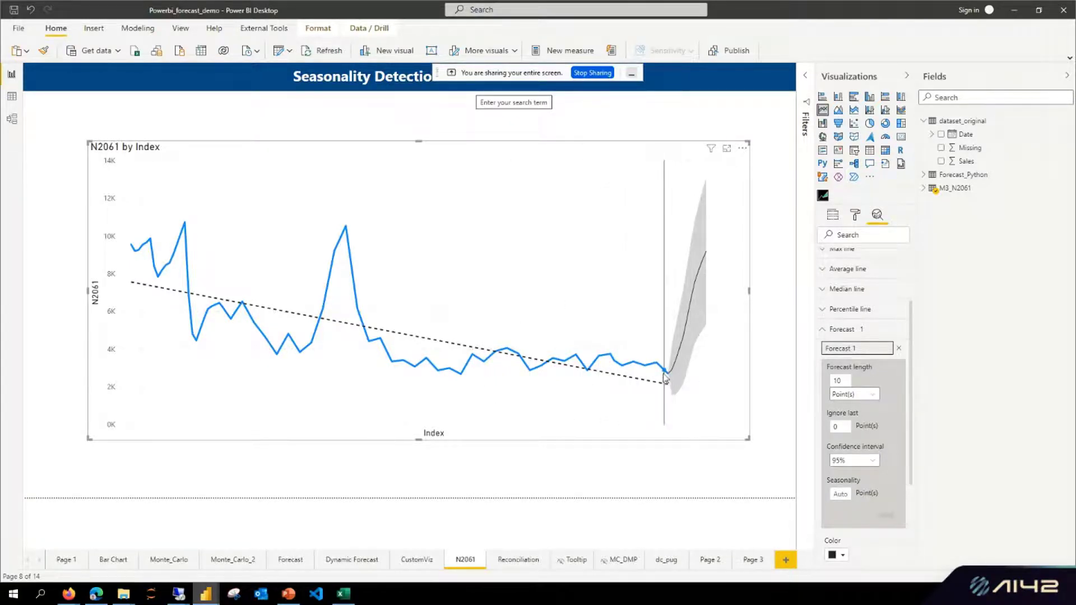
mouse_move(709, 380)
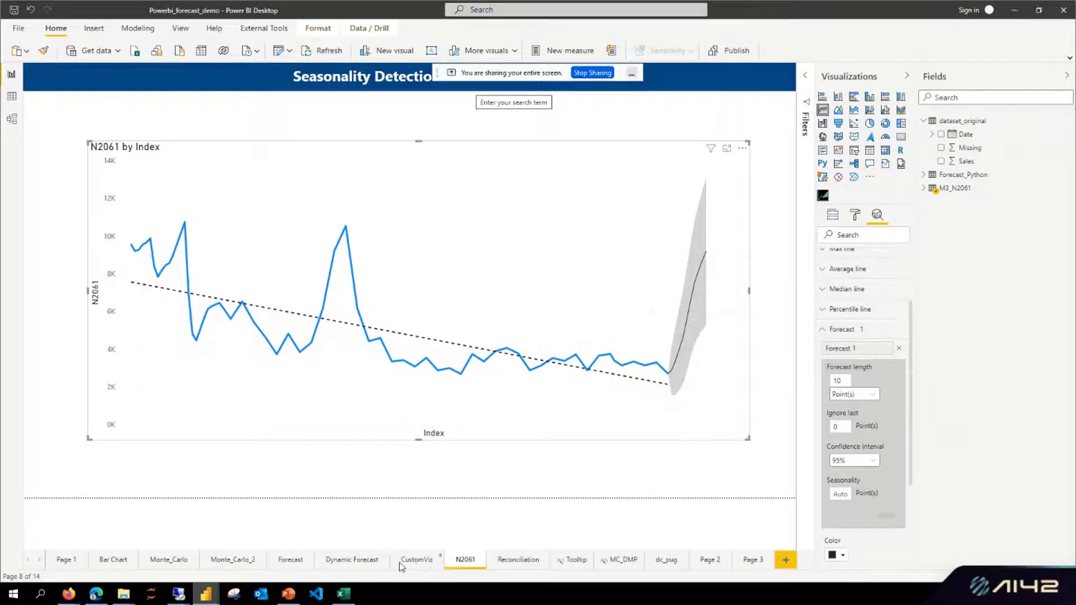
Step: Open Page 3 and review the forecast length units available for the Sales by Date line chart, leaving the choice unchanged
left_click(748, 560)
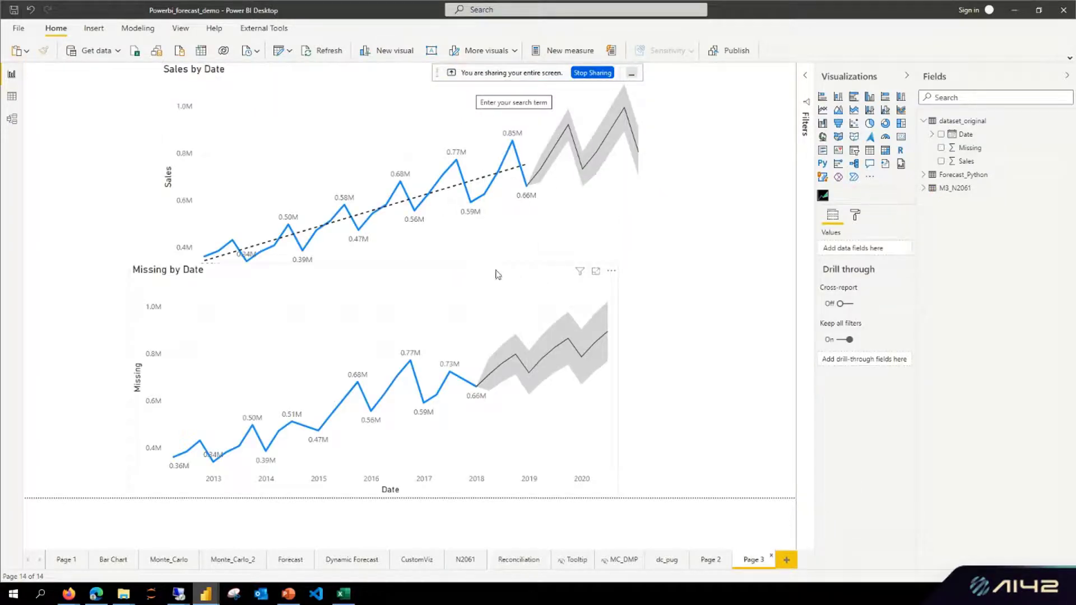
left_click(496, 169)
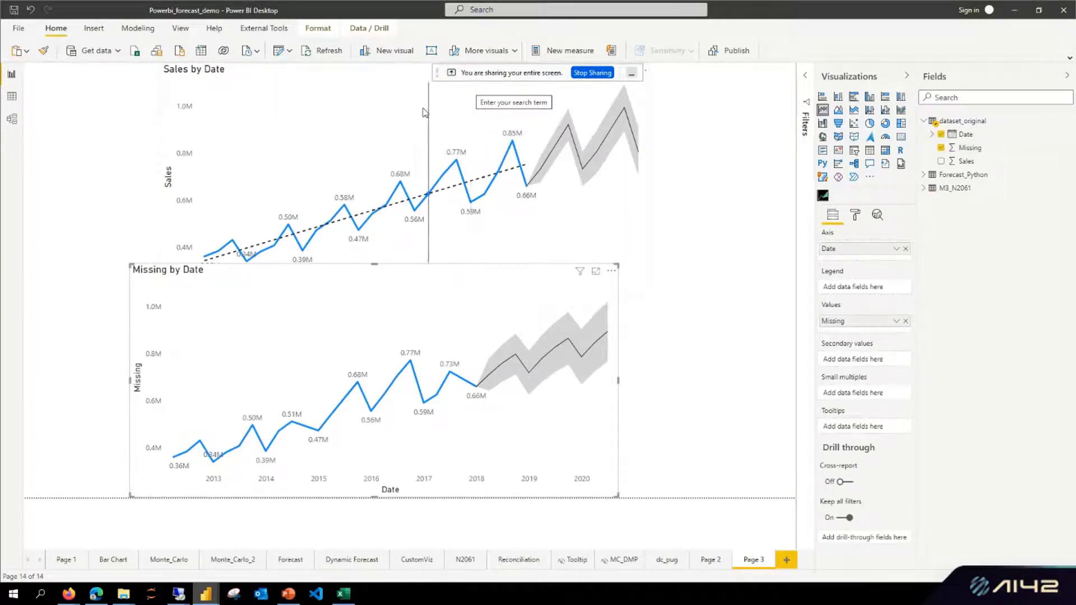
left_click(877, 215)
scroll(859, 497, "down", 10)
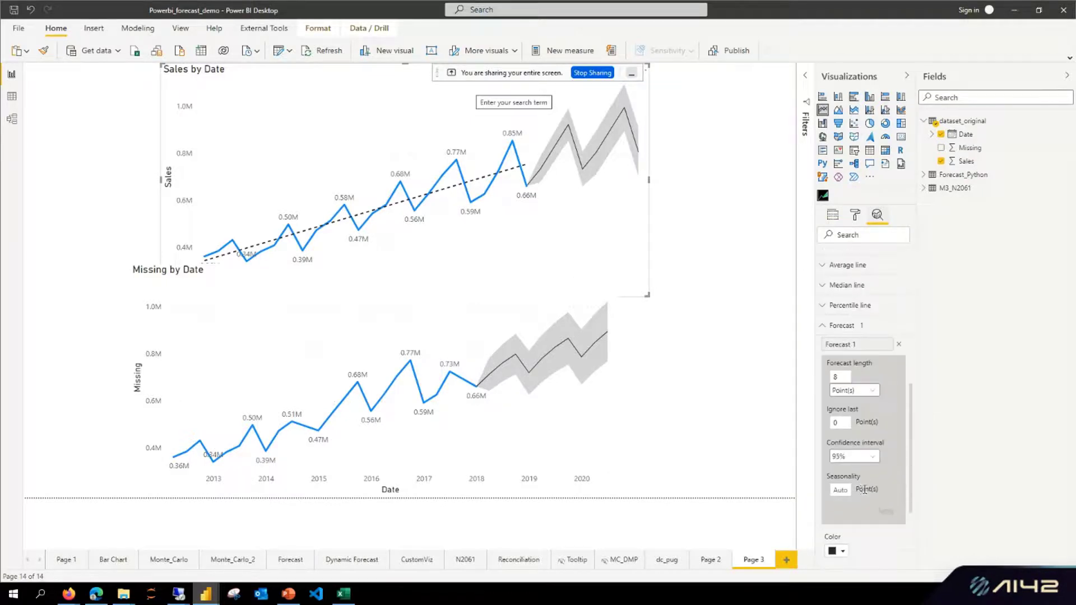
scroll(880, 403, "up", 2)
left_click(874, 408)
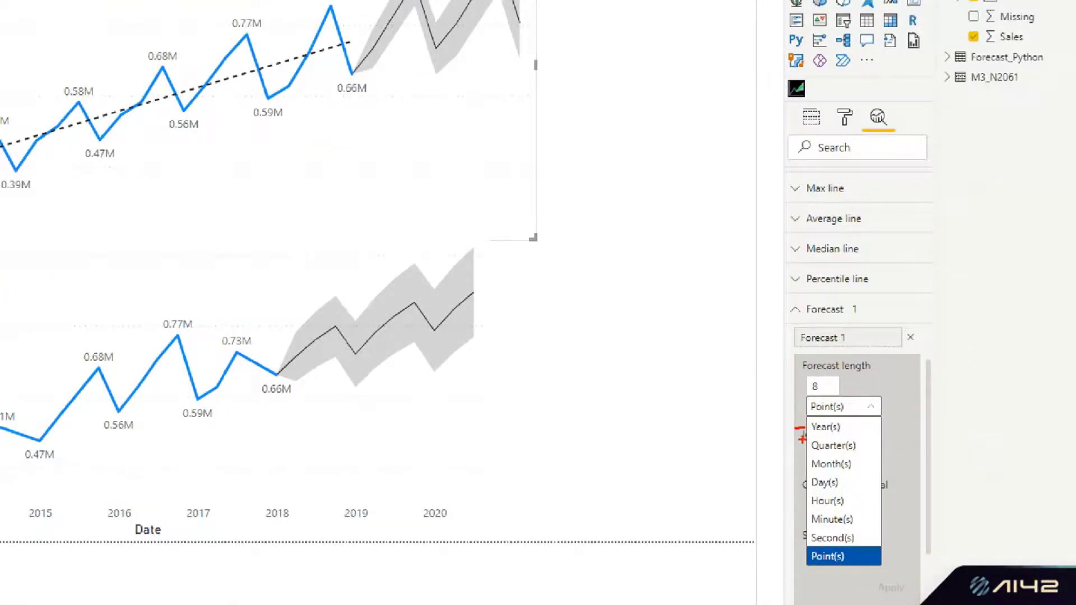
mouse_move(802, 467)
left_mouse_down()
mouse_move(817, 467)
mouse_move(790, 513)
left_mouse_up()
key("Escape")
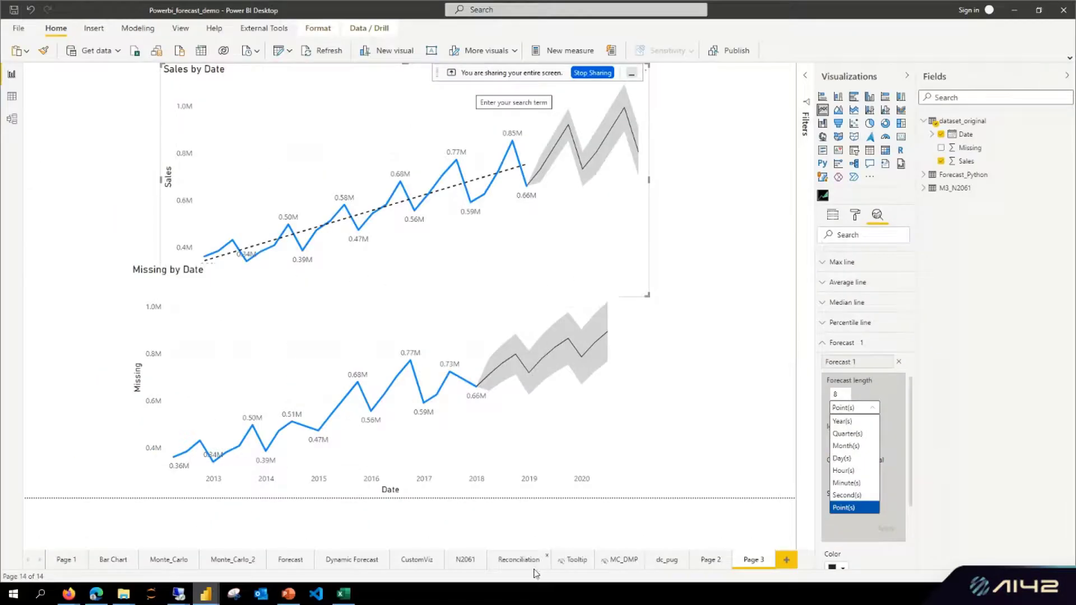
key("Escape")
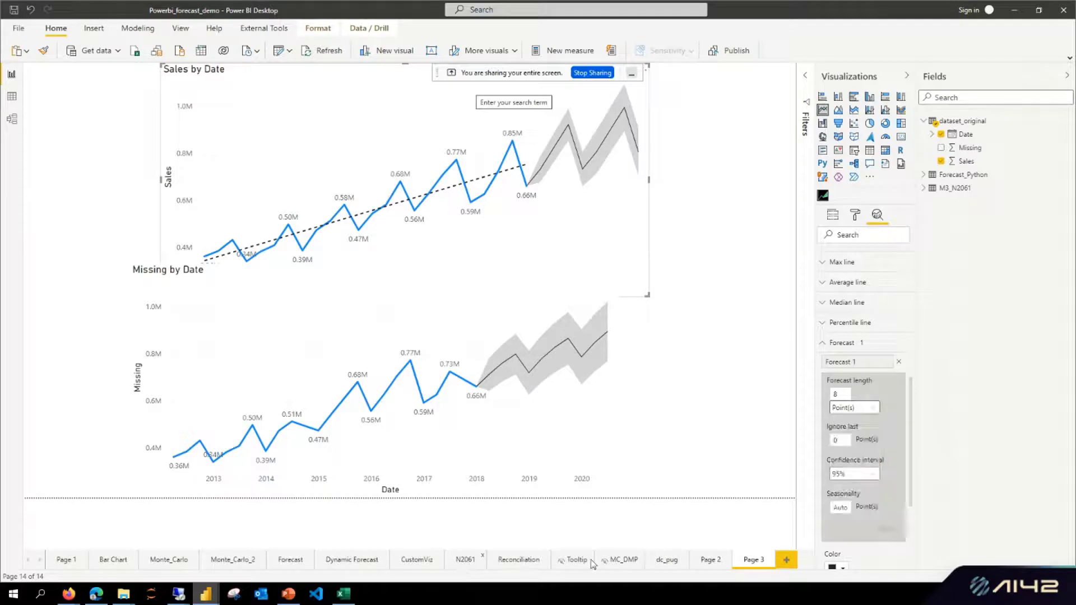
Step: Return to the N2061 page and review which forecast length units are offered for the N2061 by Index chart
left_click(467, 559)
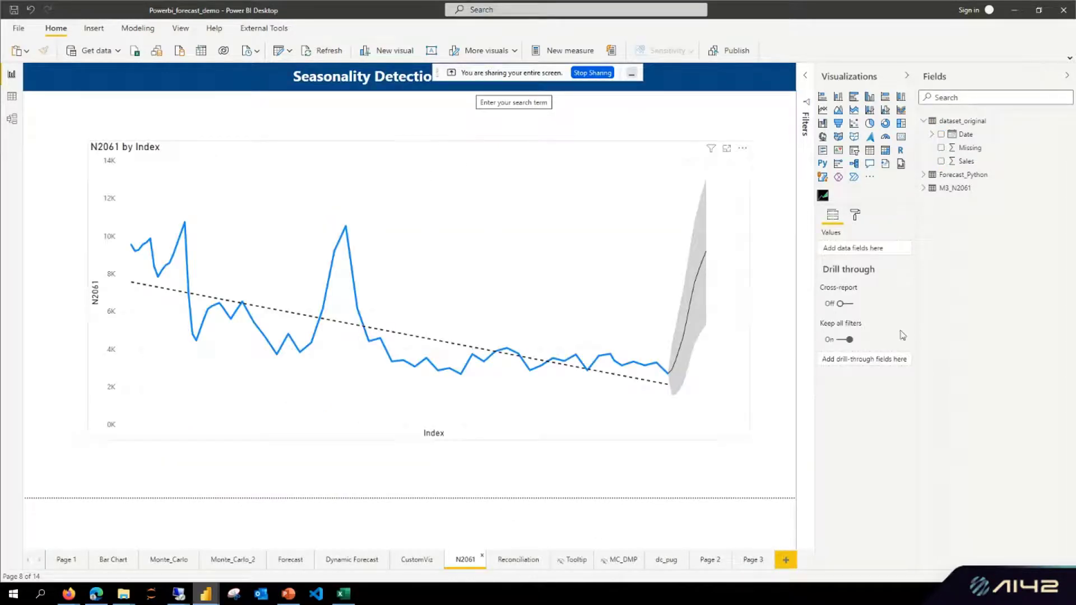
left_click(877, 214)
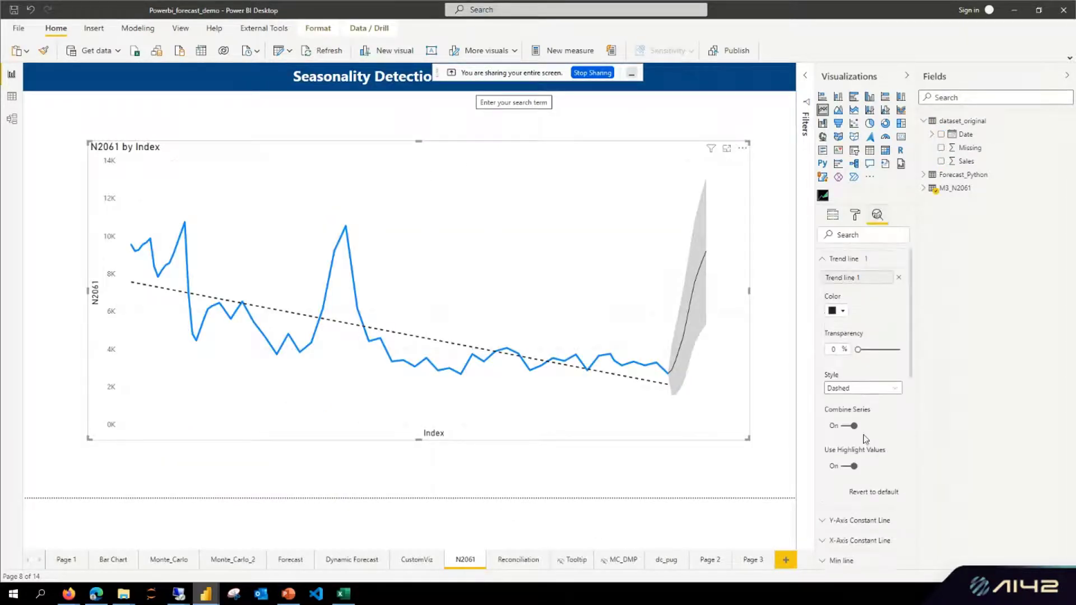
scroll(866, 439, "down", 10)
left_click(872, 335)
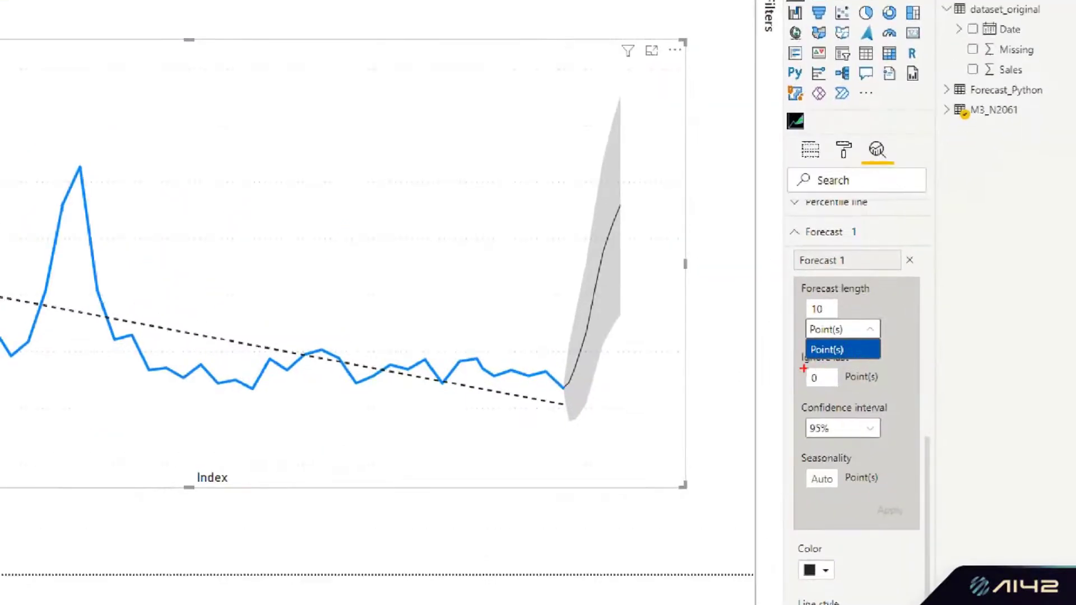
mouse_move(803, 368)
left_mouse_down()
mouse_move(847, 367)
mouse_move(868, 331)
mouse_move(825, 295)
mouse_move(788, 341)
mouse_move(813, 374)
left_mouse_up()
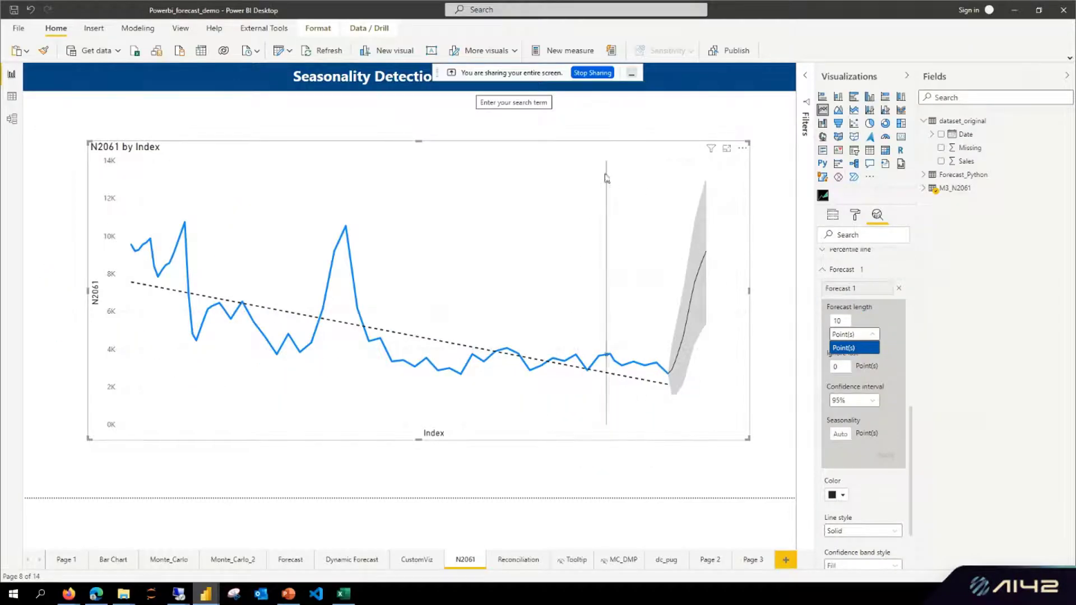
left_click(467, 87)
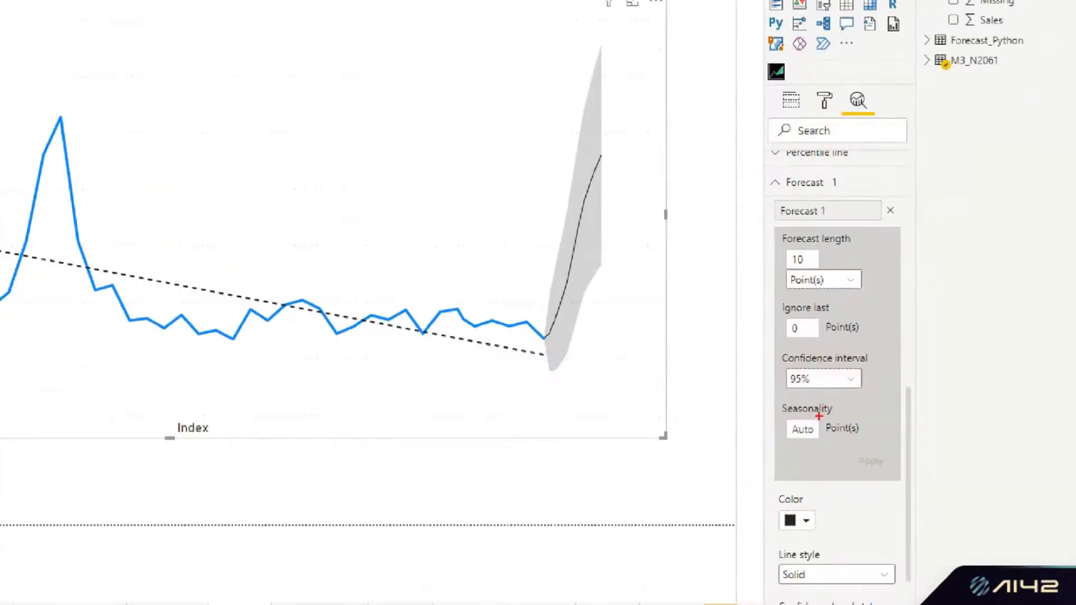
Step: Set the N2061 forecast's seasonality to 12 points, apply it, and switch to the Seasonality Detection slide in PowerPoint
mouse_move(838, 399)
left_mouse_down()
mouse_move(778, 382)
mouse_move(891, 443)
mouse_move(835, 401)
left_mouse_up()
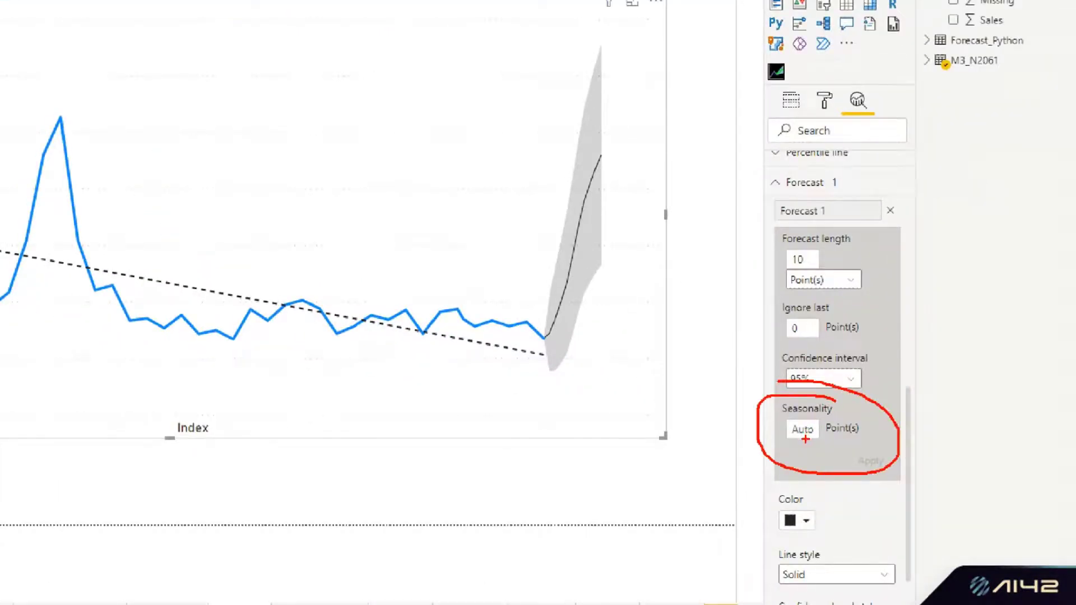
left_click(812, 432)
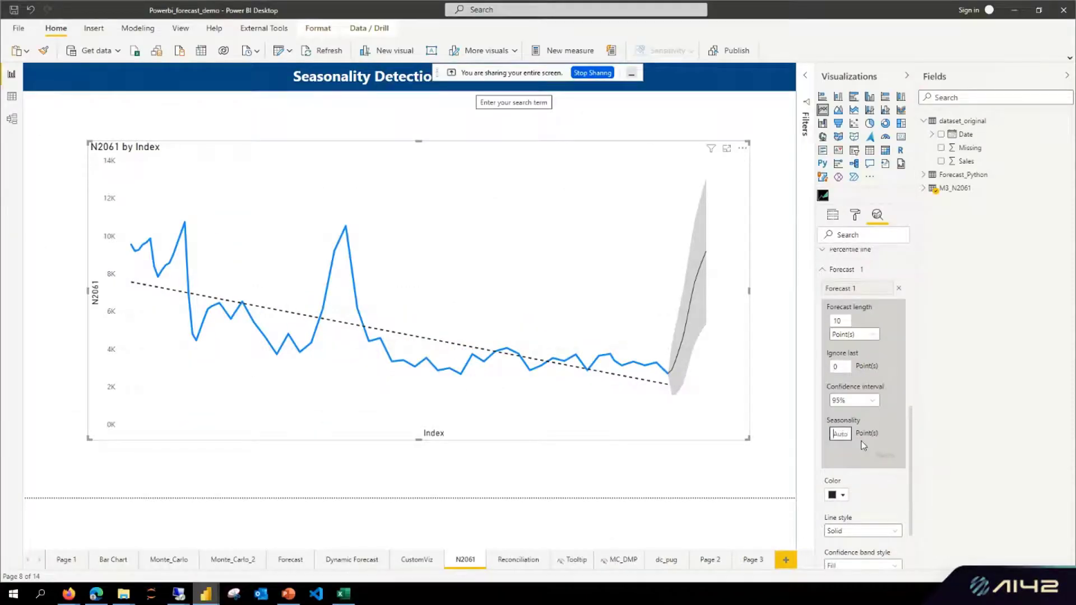
type("12")
left_click(886, 455)
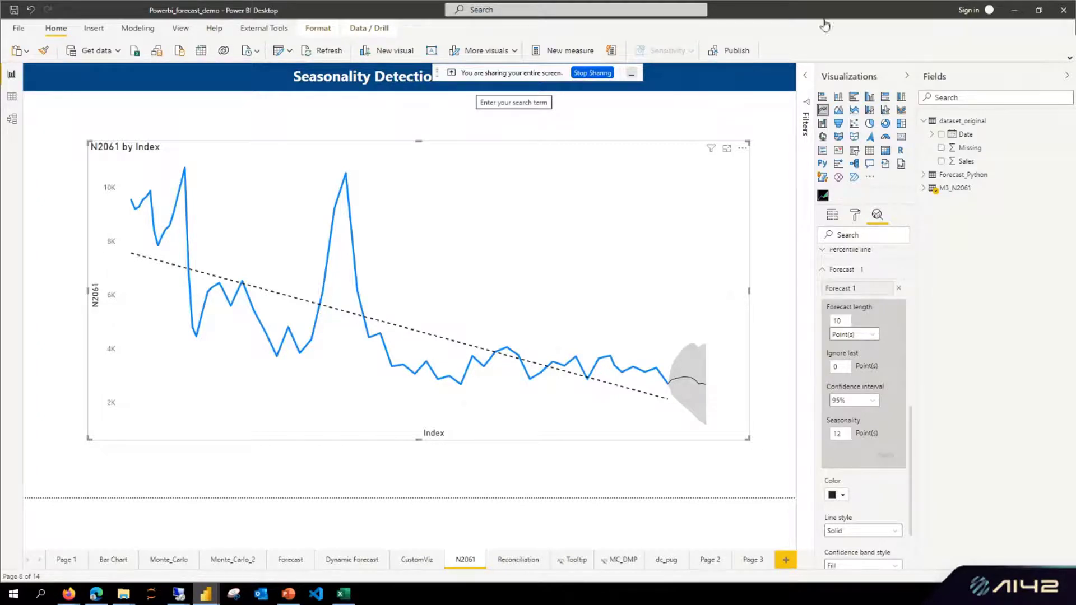
left_click(290, 593)
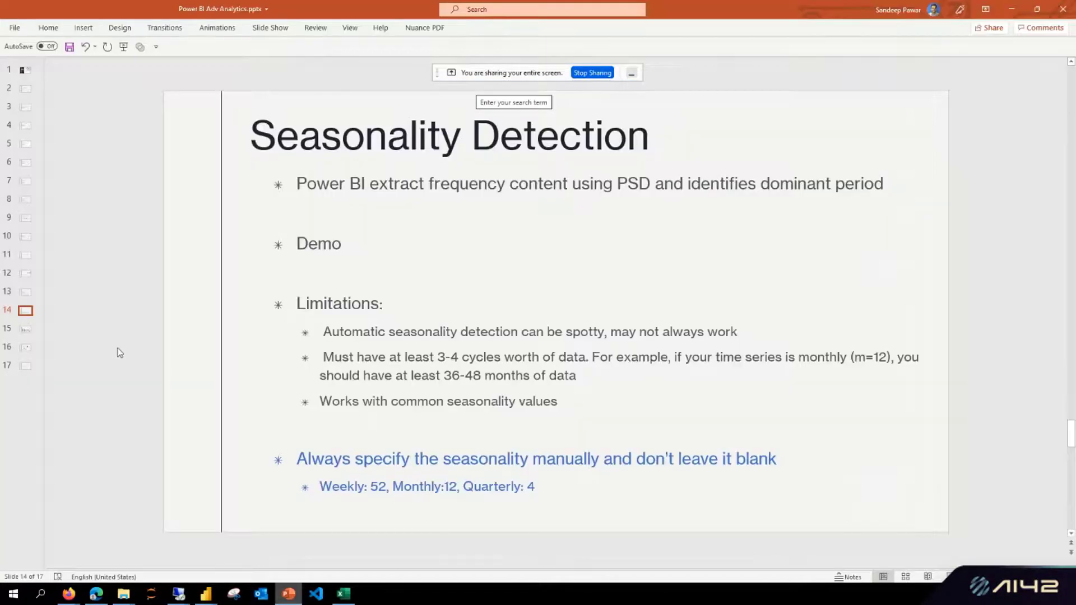
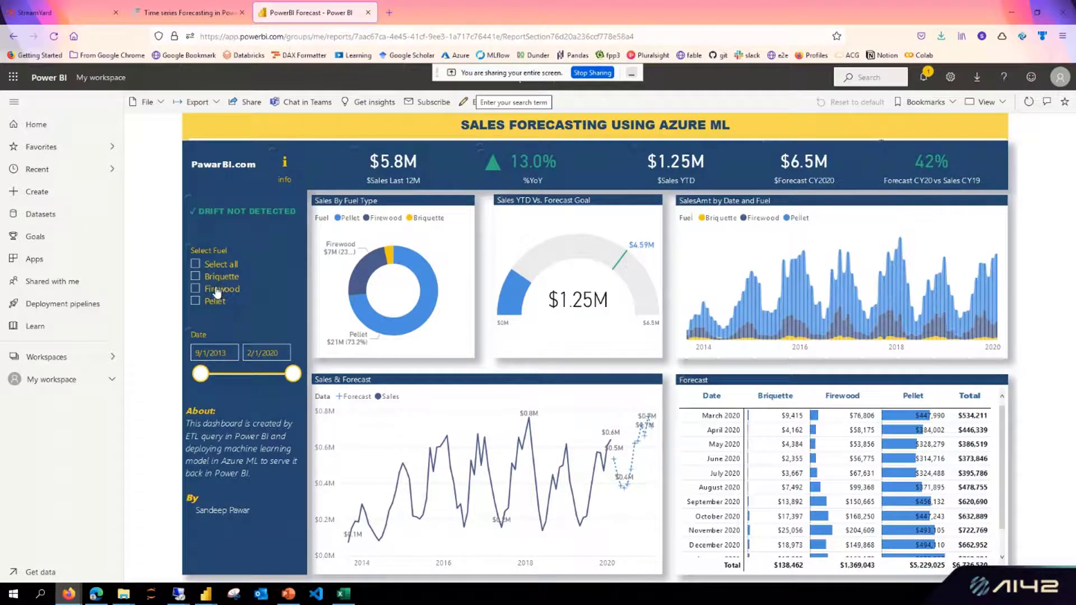
Step: Filter the sales forecasting dashboard to Firewood and Briquette, and try an end date of 10/13/2016 before extending the range to 1/31/2020
left_click(195, 288)
left_click(195, 276)
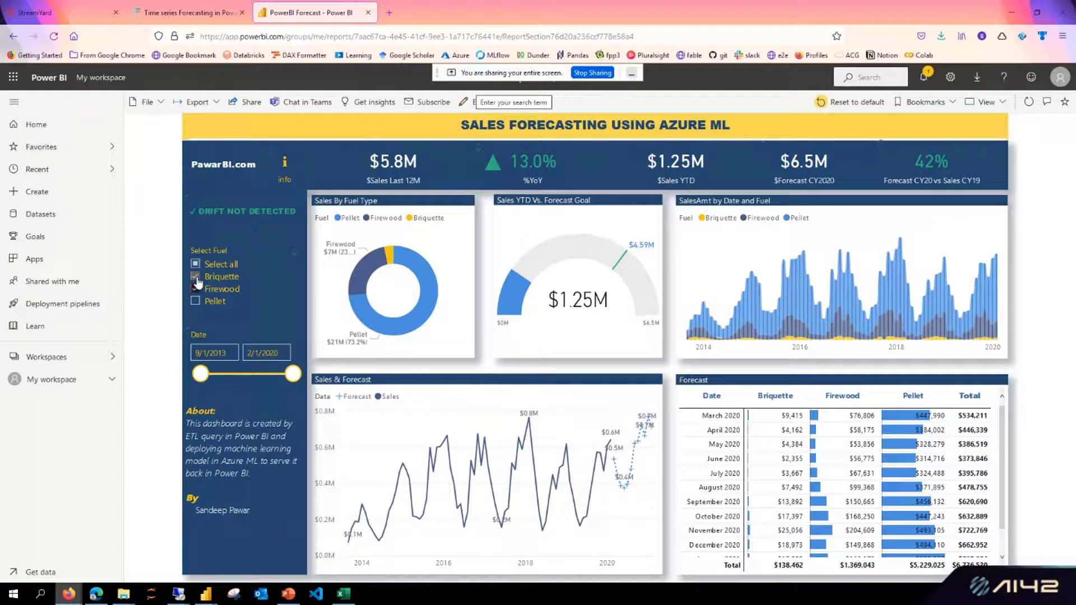
left_click_drag(292, 374, 246, 374)
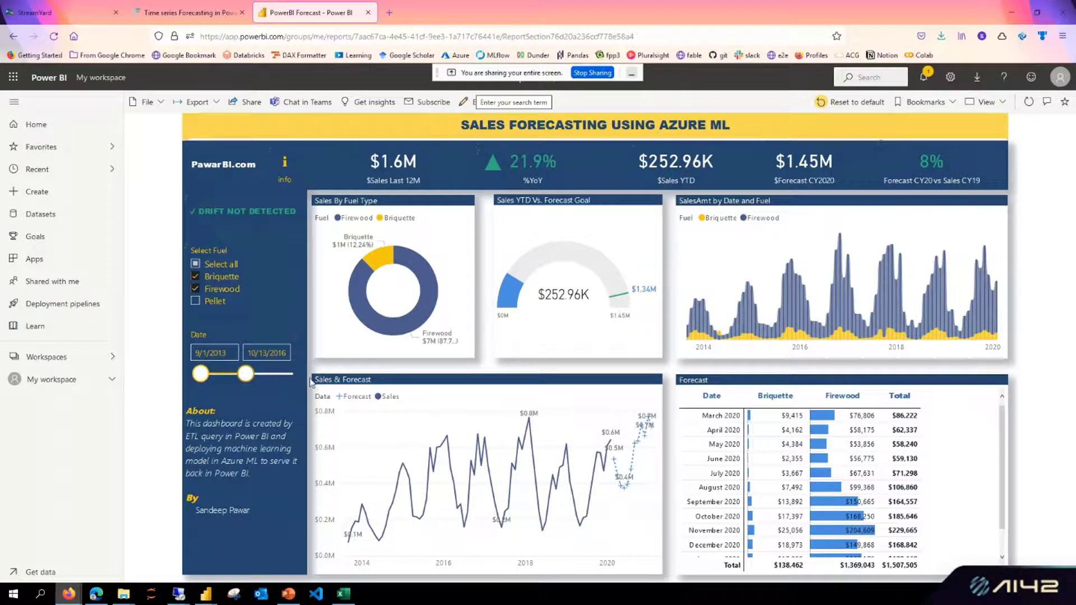
left_click(247, 375)
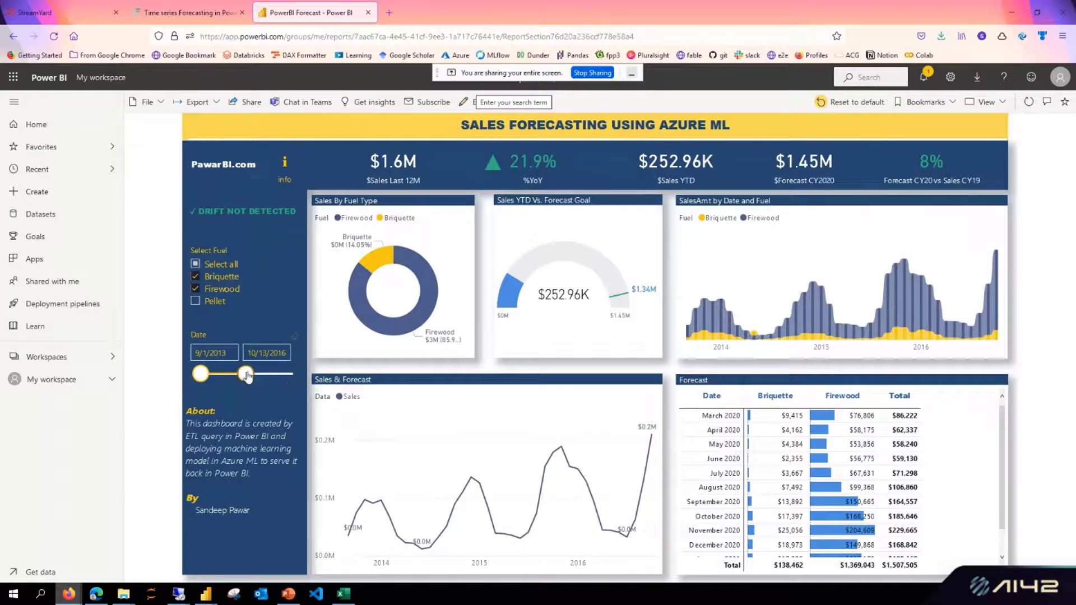
left_click_drag(247, 375, 298, 375)
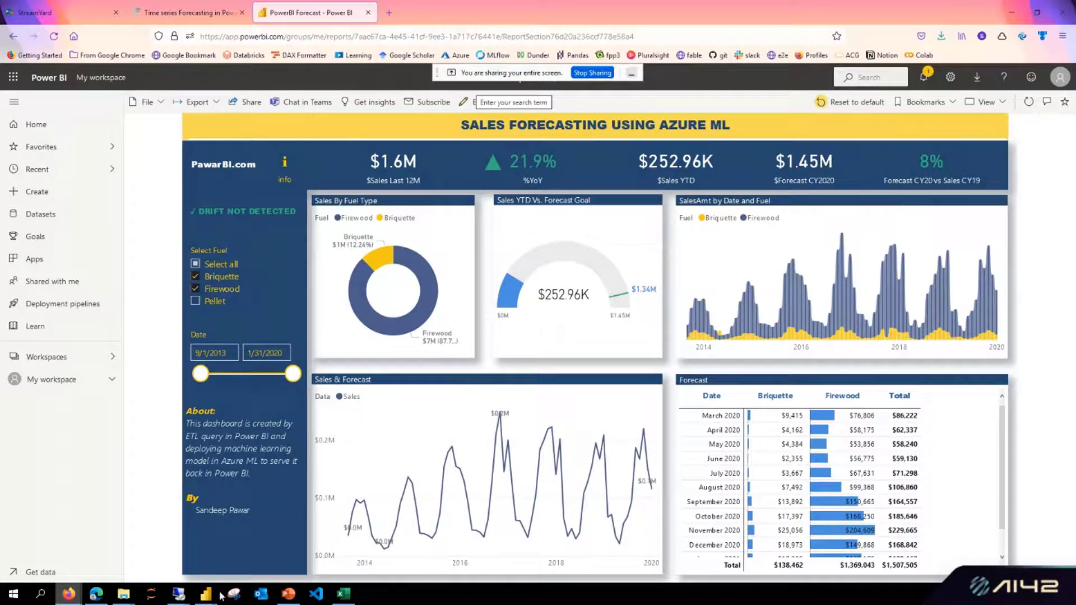
Step: Switch to the Powerbi_forecast_demo report in Power BI Desktop and slightly enlarge the N2061 by Index chart in width and height
mouse_move(205, 593)
left_click(262, 538)
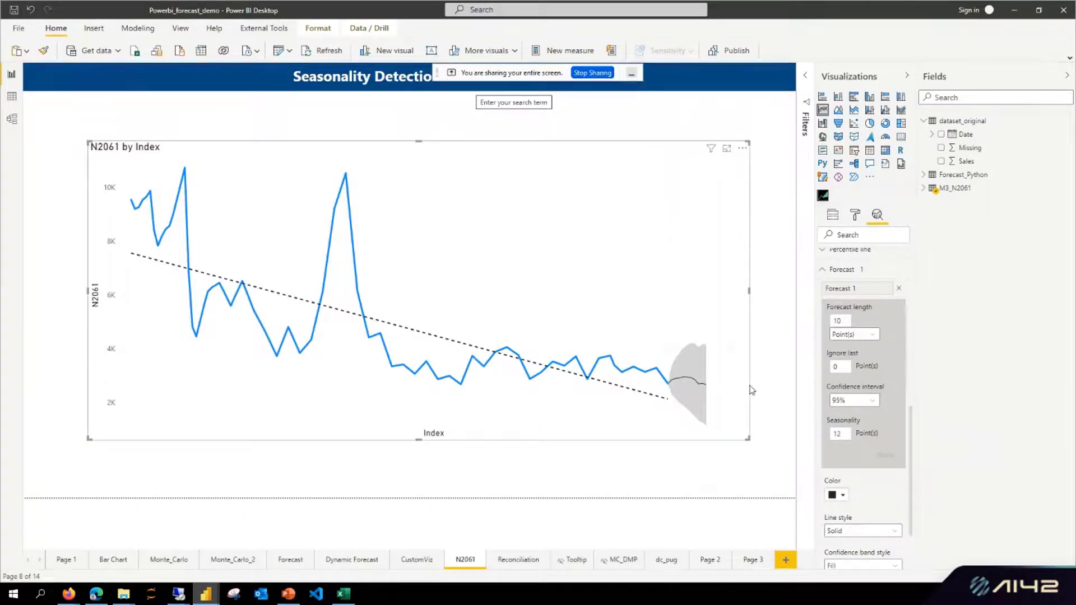
left_click_drag(749, 442, 772, 467)
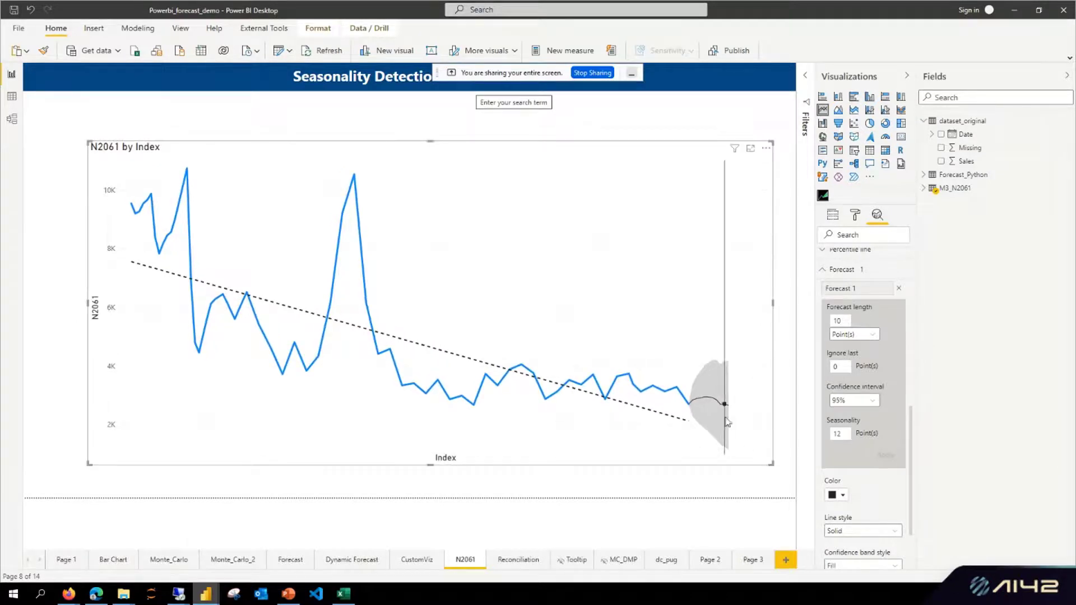
left_click(720, 136)
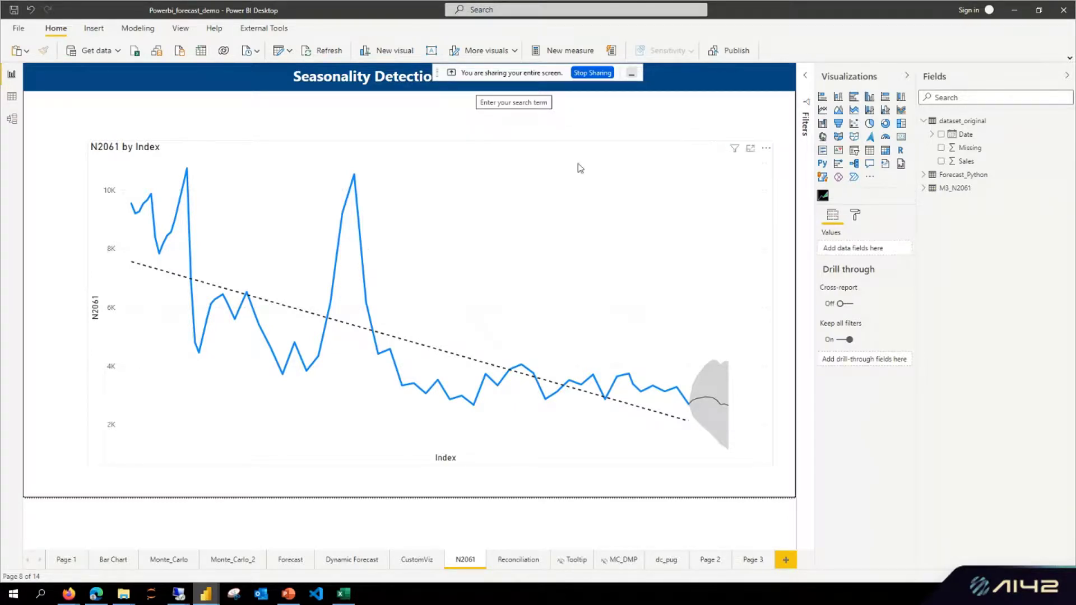
left_click(552, 157)
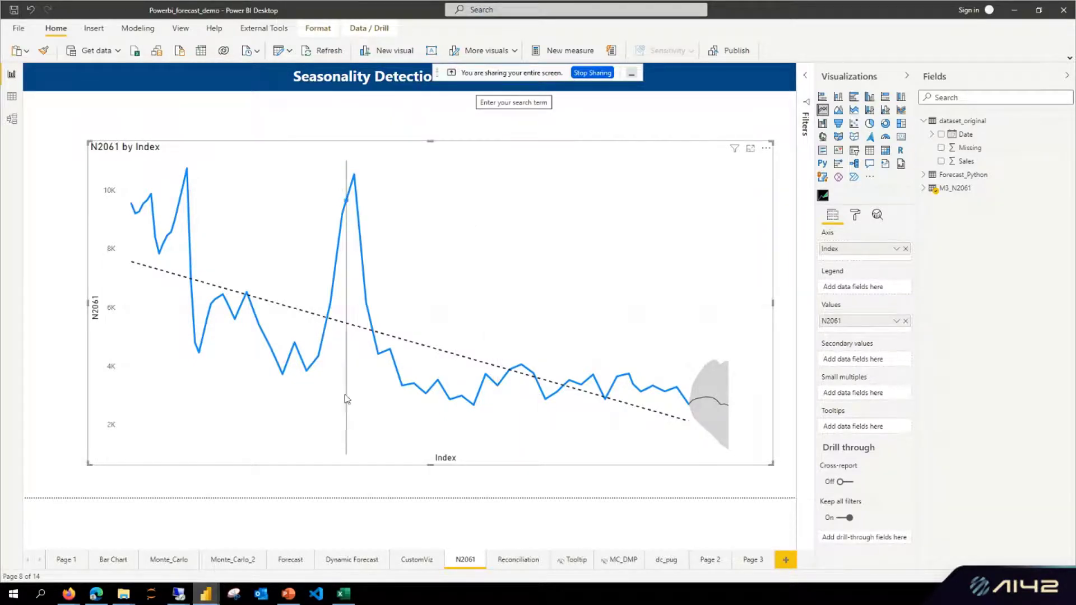
Step: Switch to the ACF_Excel workbook in Excel and display the date and sales data on the Forecast_Excel sheet, enlarged for reading
left_click(344, 593)
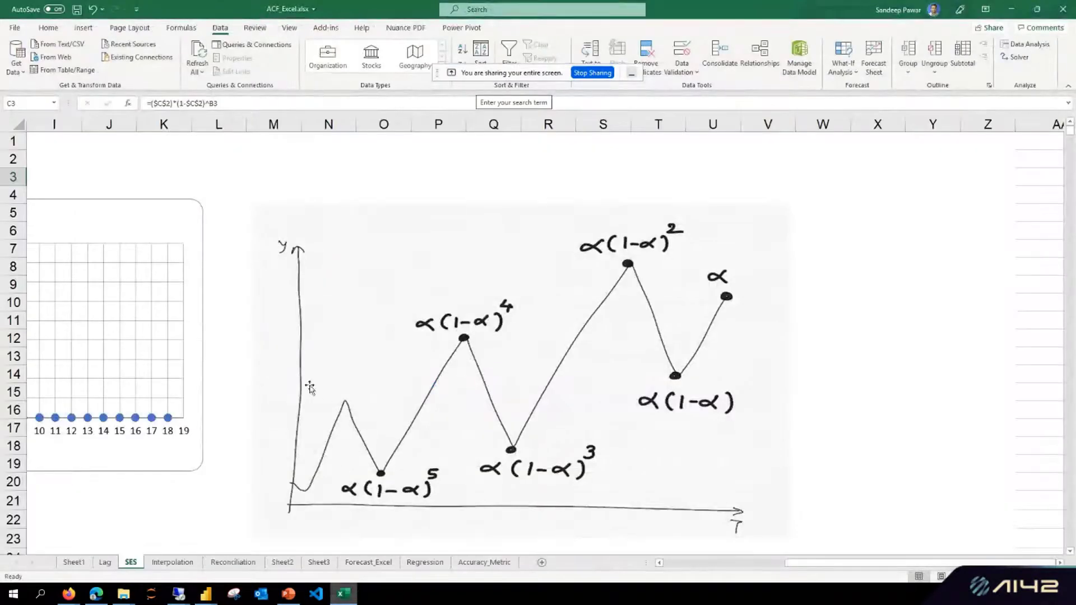
left_click(368, 563)
left_click(380, 344)
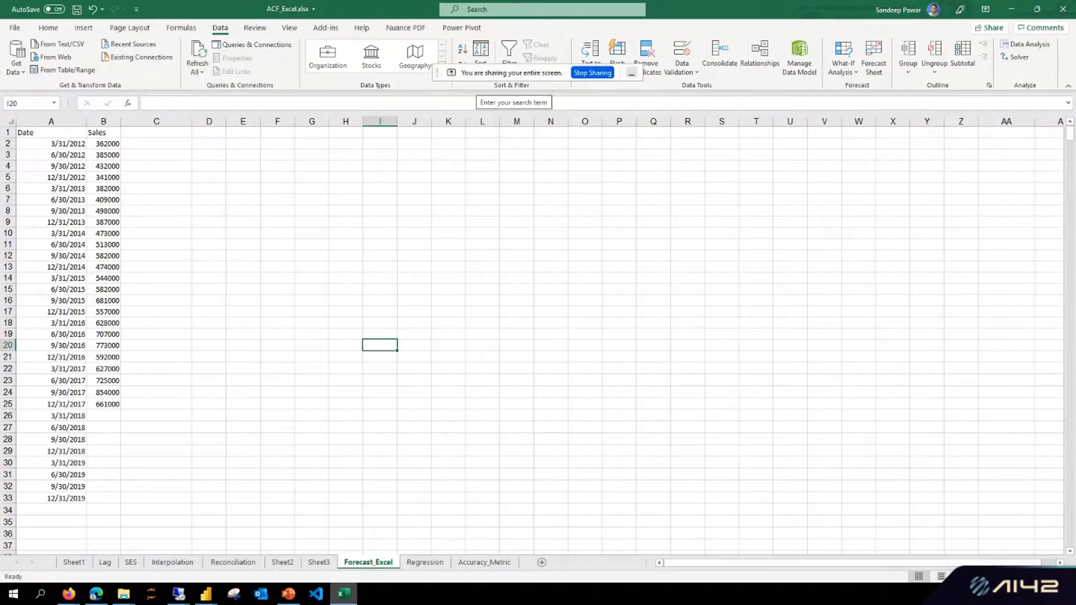
scroll(340, 306, "up", 6)
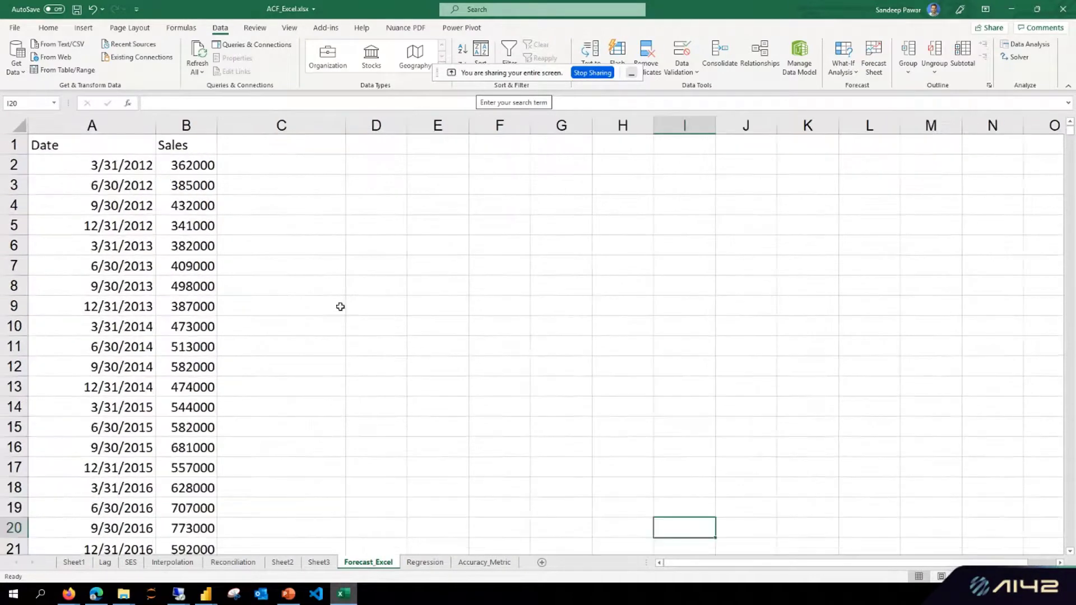
left_click(415, 312)
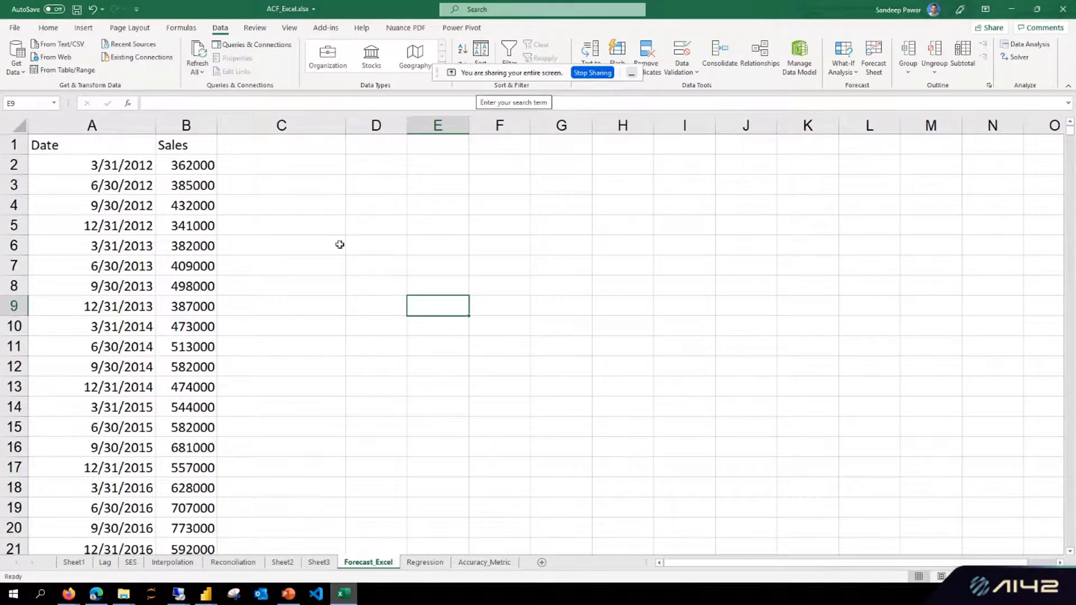
left_click(539, 264)
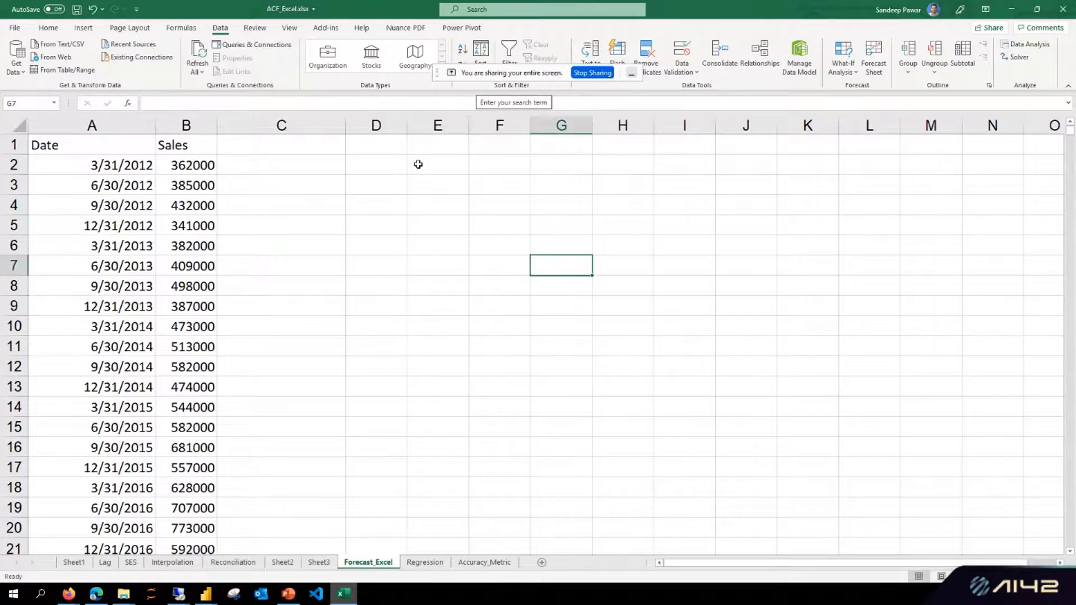
Step: Select the date and sales range A1:B33 and create a line-chart forecast worksheet with a forecast end of 12/31/2019
left_click_drag(56, 144, 187, 511)
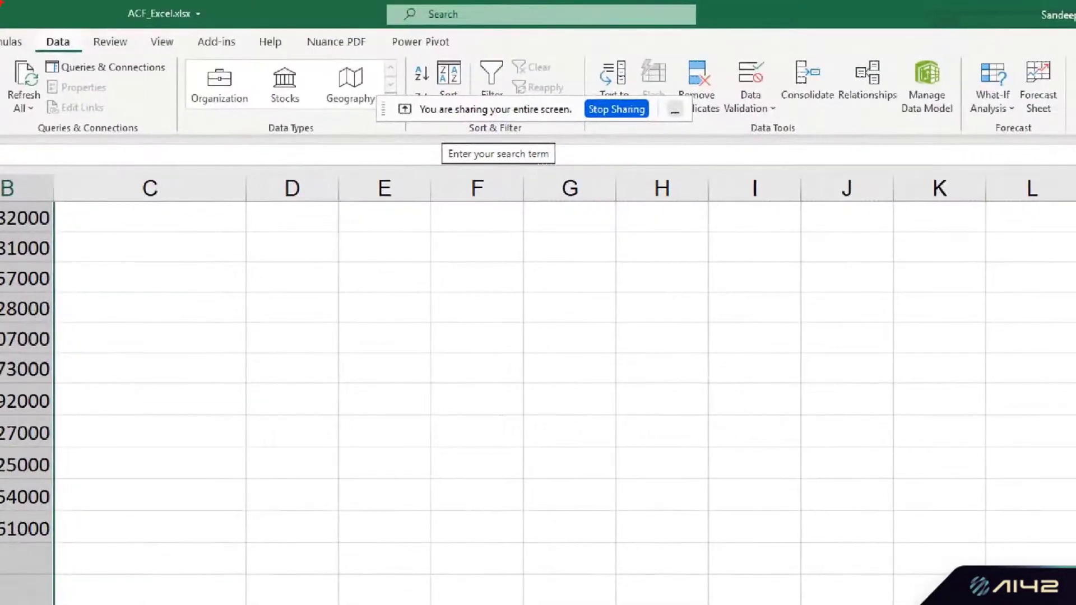
mouse_move(70, 23)
left_mouse_down()
mouse_move(31, 50)
mouse_move(90, 34)
left_mouse_up()
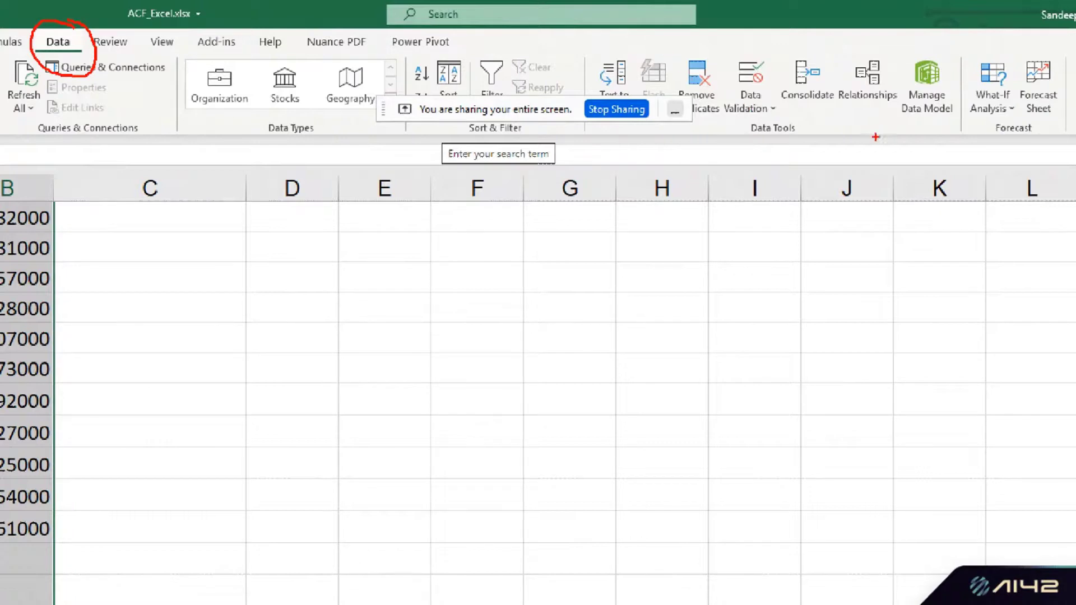
mouse_move(1038, 112)
left_mouse_down()
mouse_move(1014, 206)
mouse_move(1038, 112)
mouse_move(1054, 129)
left_mouse_up()
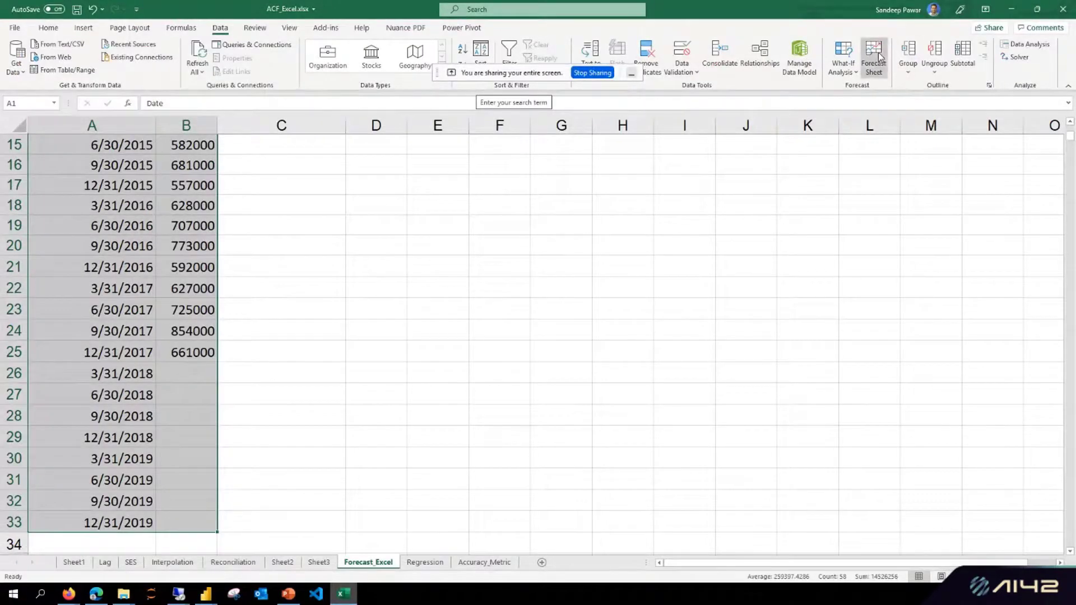
left_click(877, 61)
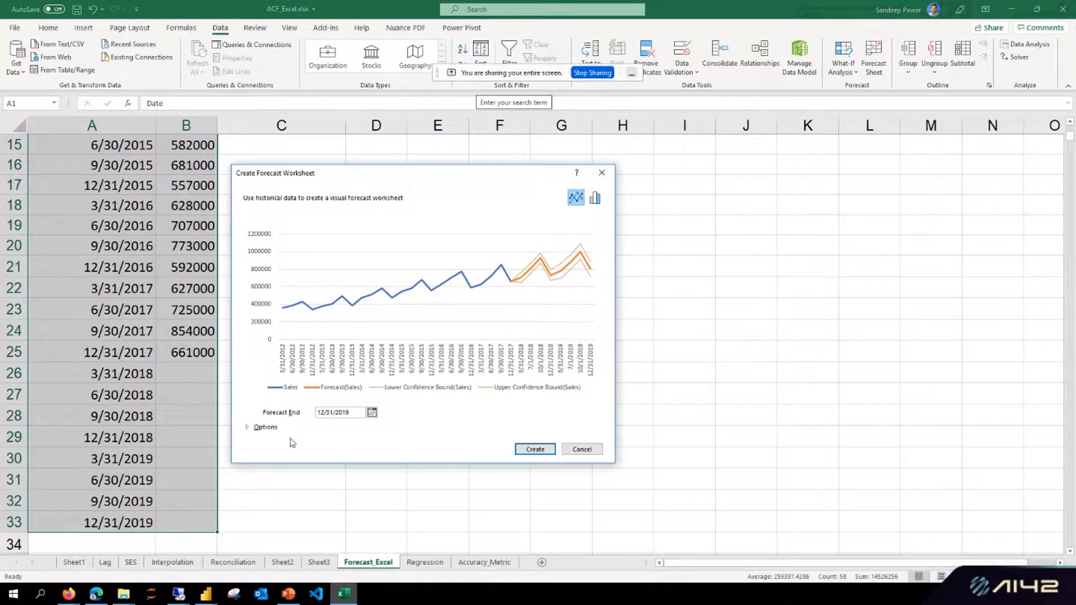
left_click(537, 448)
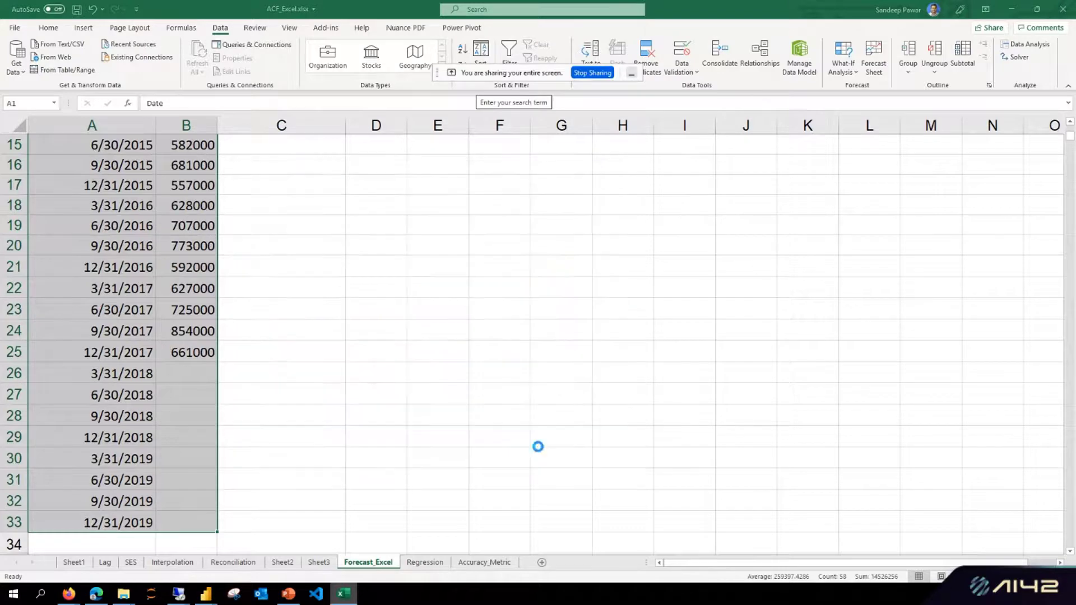
Step: Enlarge the forecast chart on the new sheet to about row 3 and column Q, and select the forecast values in C25:C33
left_click(749, 268)
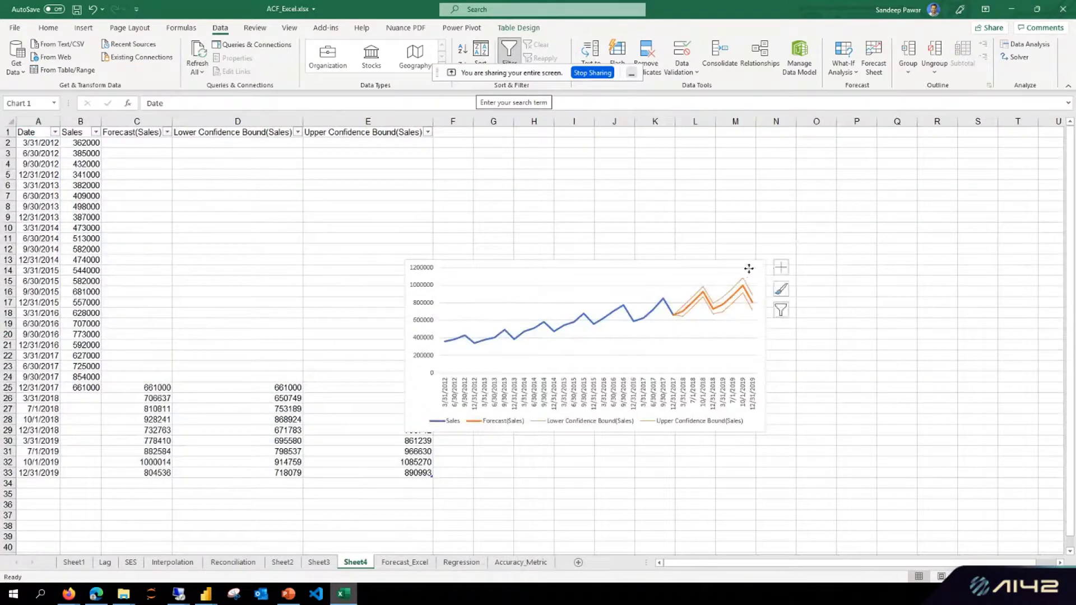
left_click_drag(765, 260, 910, 151)
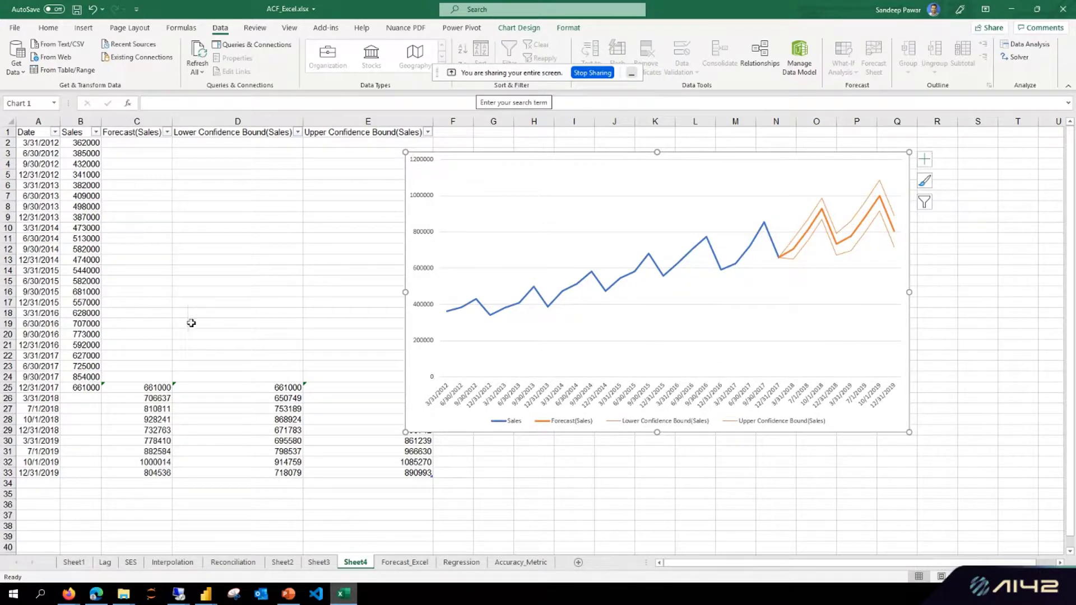
left_click_drag(156, 387, 155, 466)
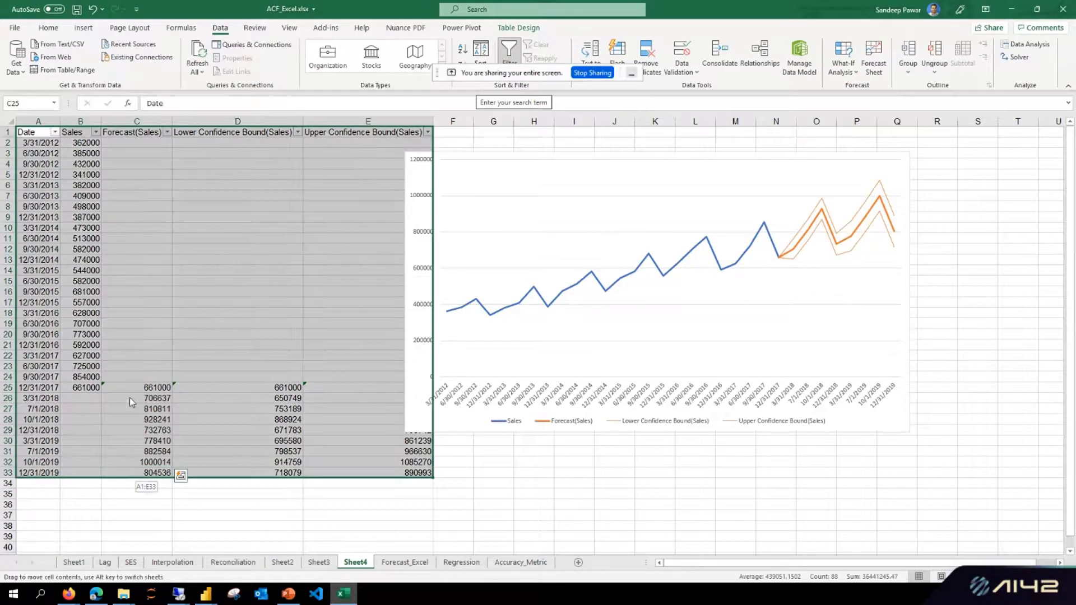
left_click_drag(144, 474, 150, 389)
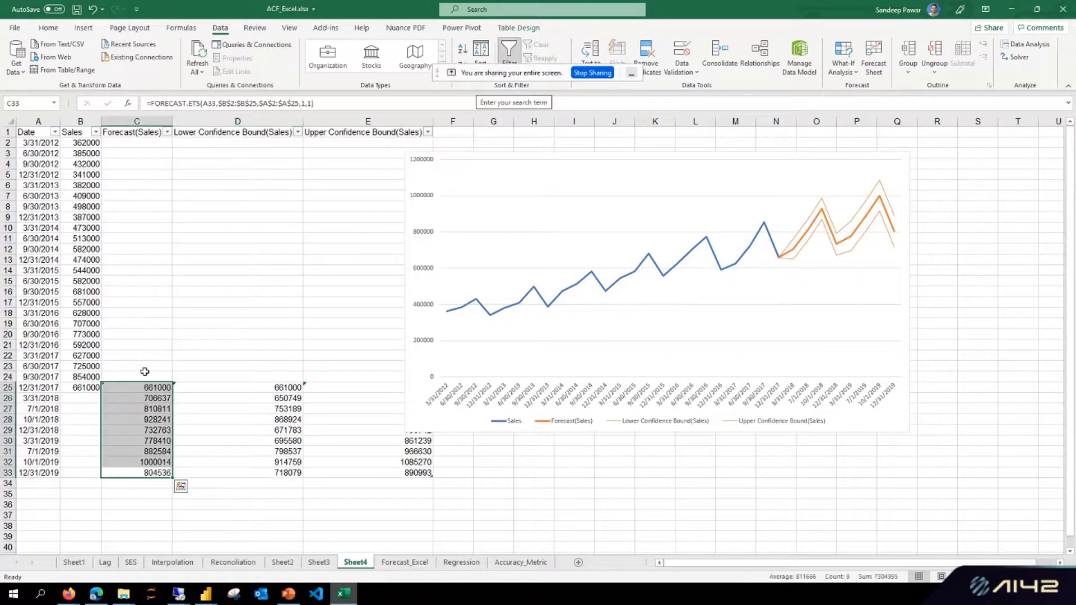
Step: Switch to the Powerbi_forecast_demo report in Power BI Desktop, open Page 3, and align the Sales by Date chart with the Missing by Date chart's left edge
key("alt+Tab")
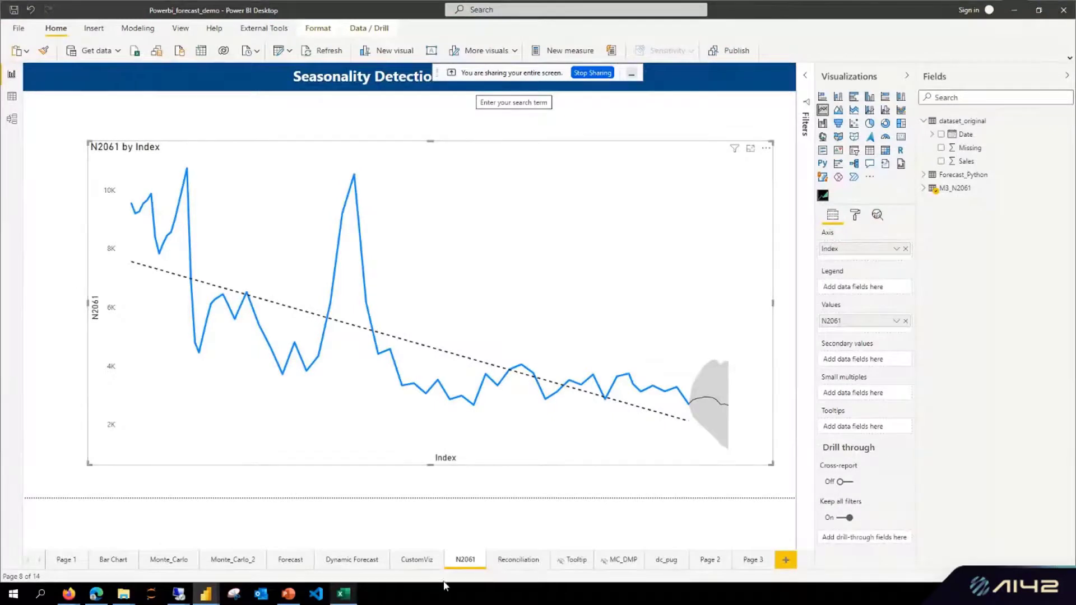
left_click(741, 566)
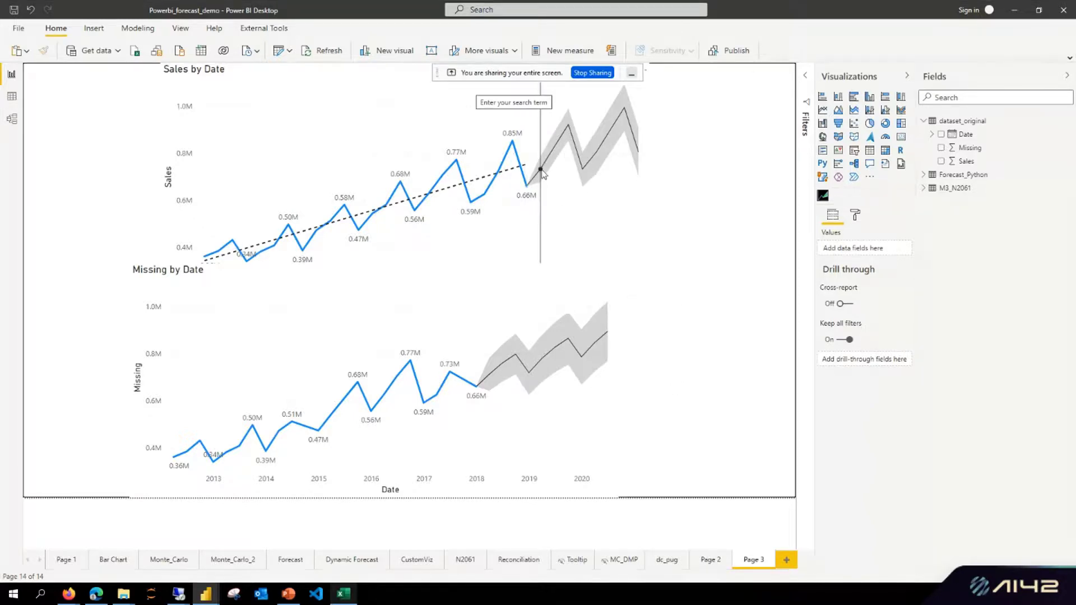
mouse_move(610, 138)
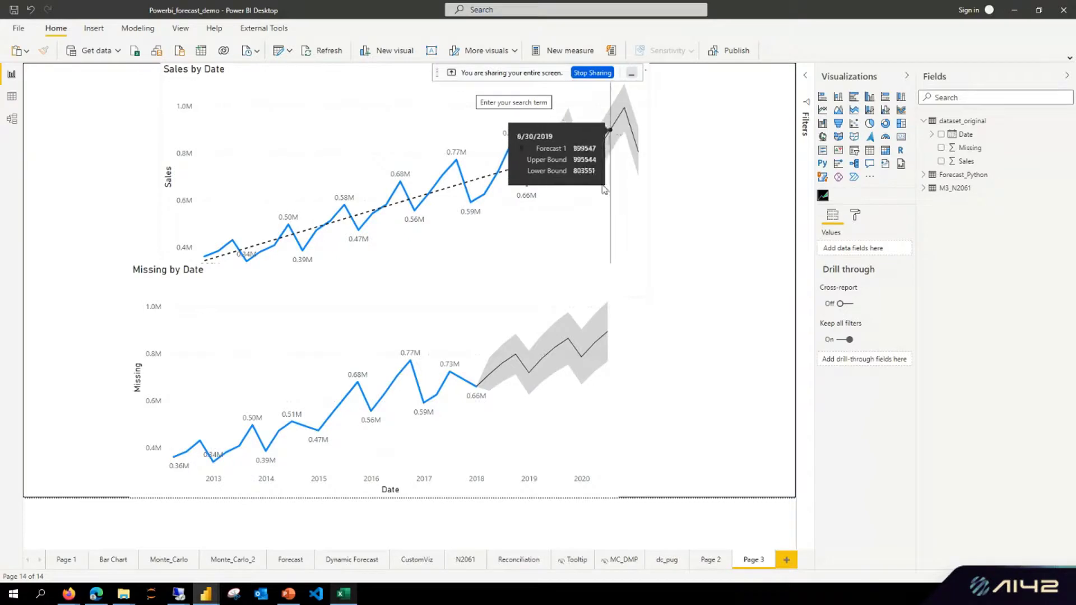
mouse_move(513, 203)
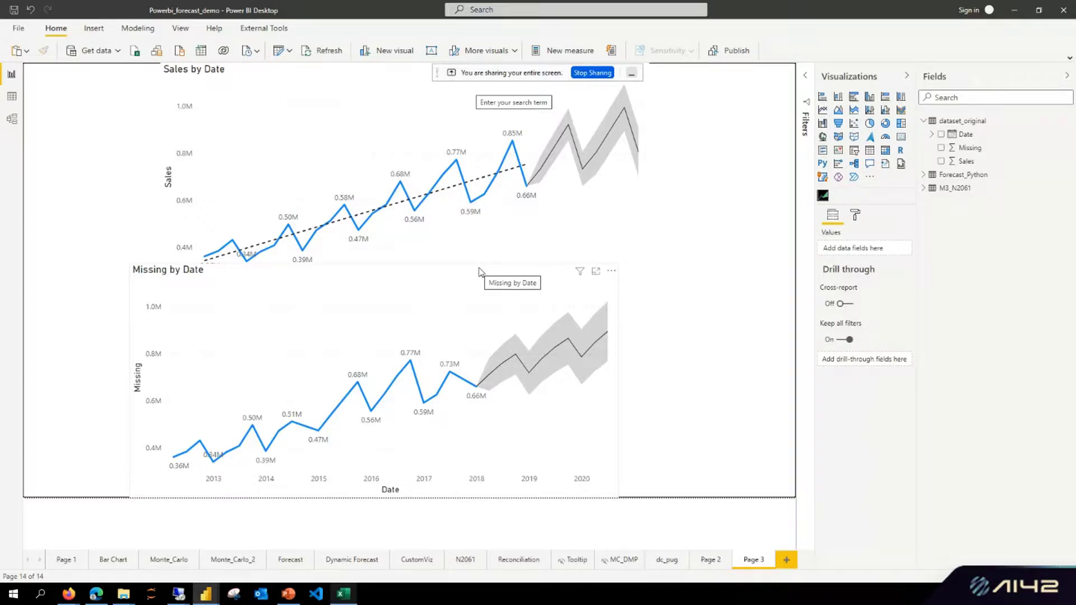
left_click(385, 101)
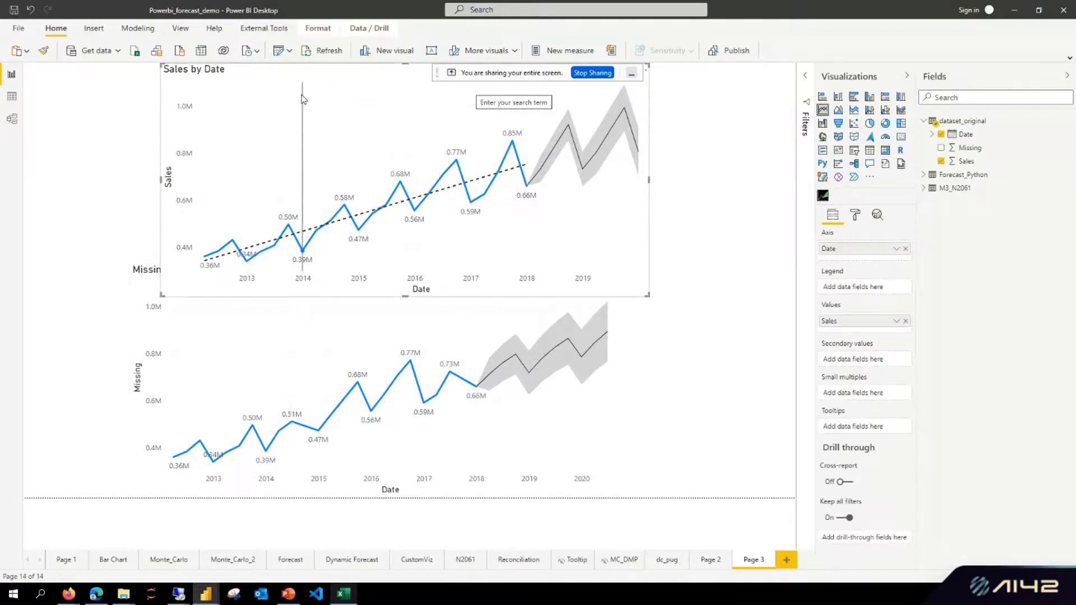
left_click_drag(286, 106, 258, 101)
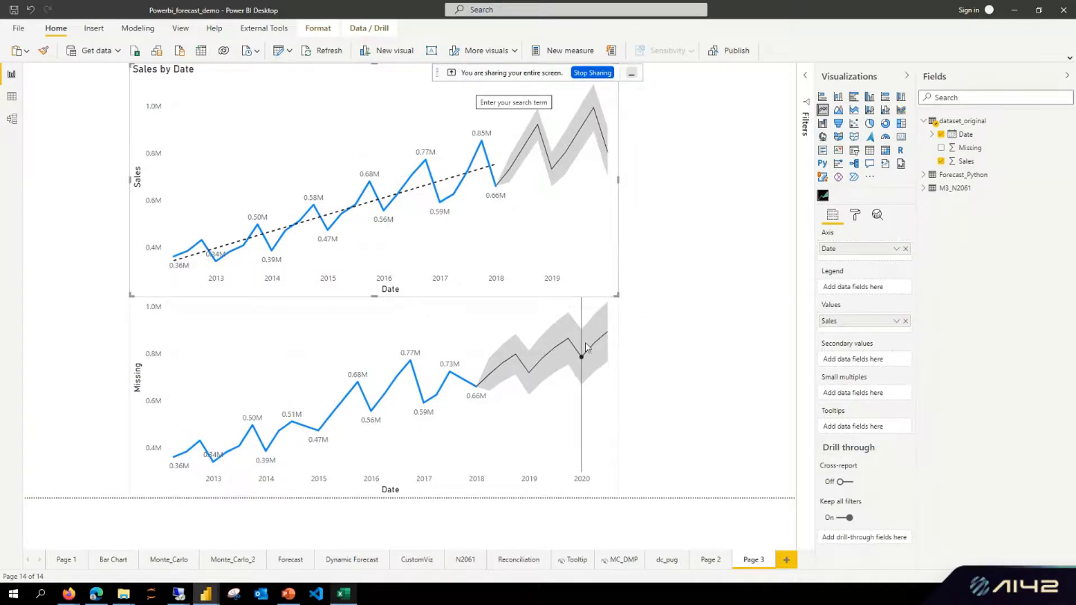
Step: Resize the Missing by Date chart to be shorter and slightly wider, starting just below the Sales by Date chart, and select the Sales chart
left_click(417, 328)
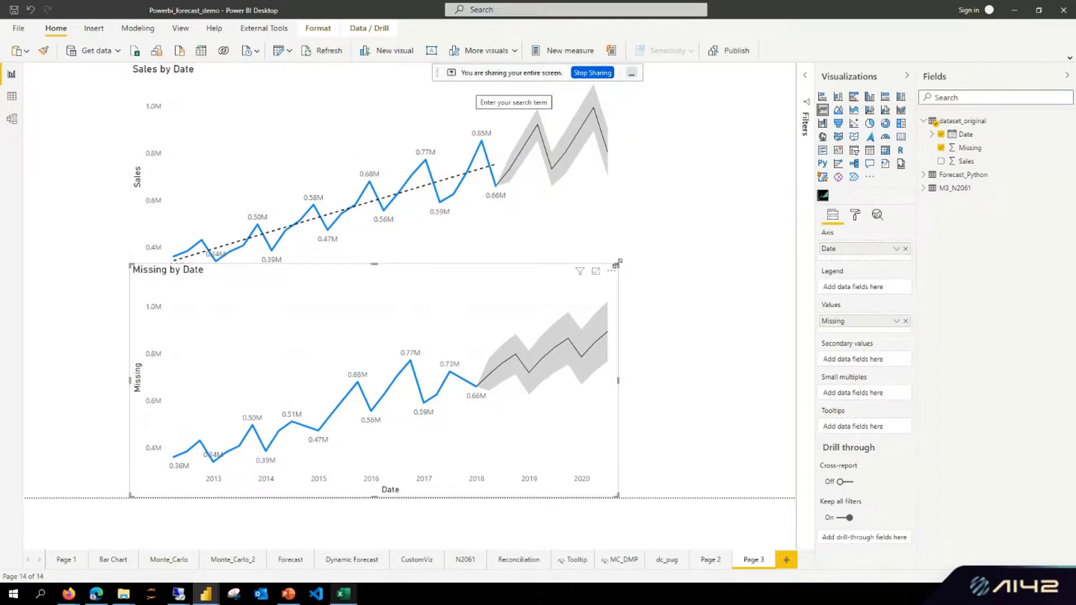
left_click_drag(618, 263, 658, 304)
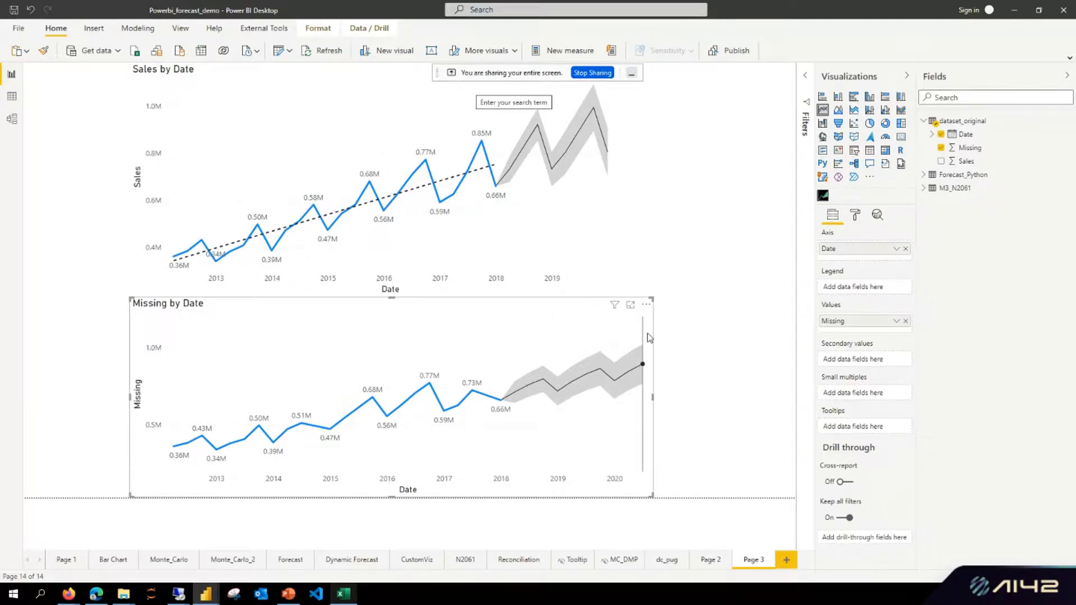
mouse_move(646, 343)
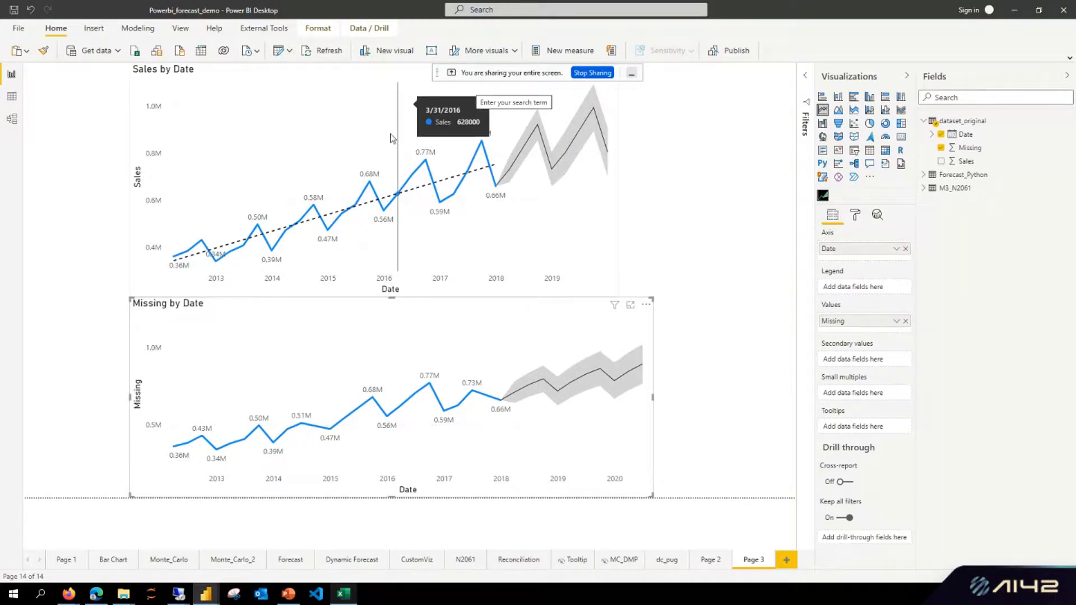
left_click(378, 167)
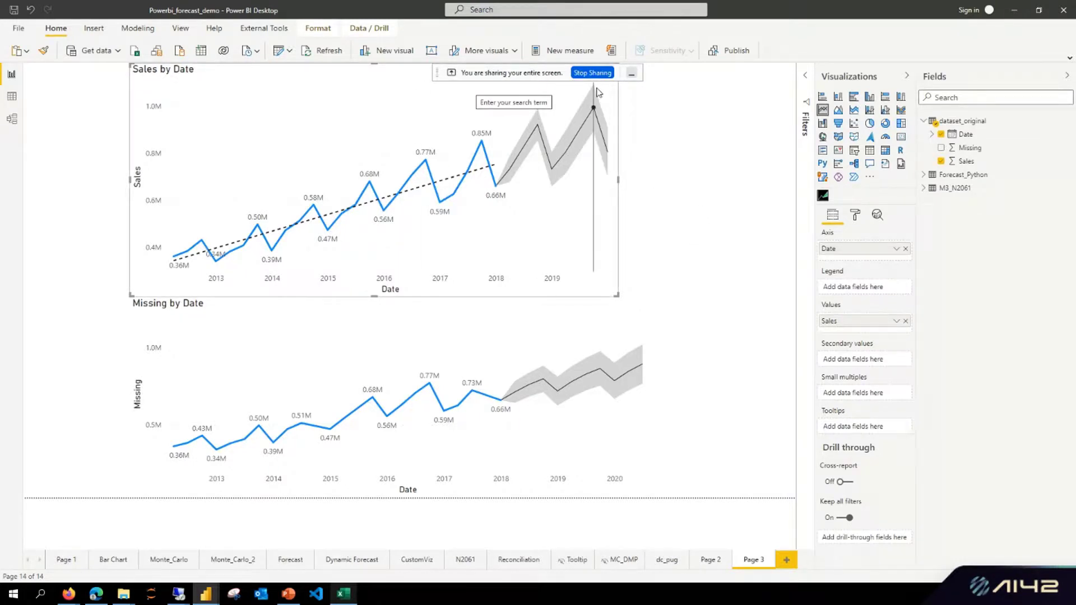
mouse_move(596, 88)
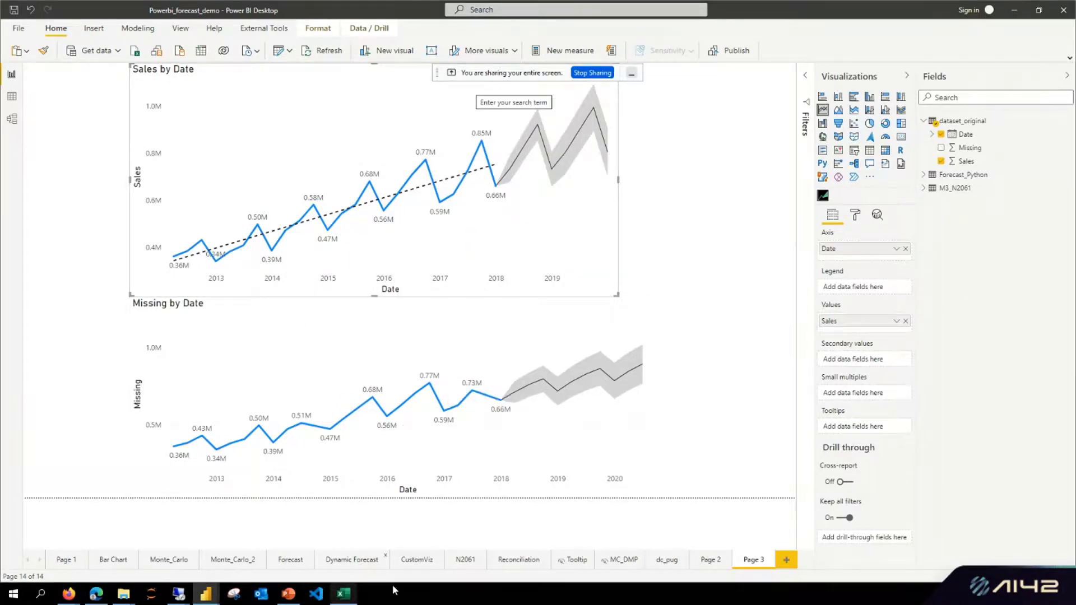
Step: Open the Dynamic Forecast page and examine the Dynamic Forecast chart's details for the 2019-09 period
left_click(353, 559)
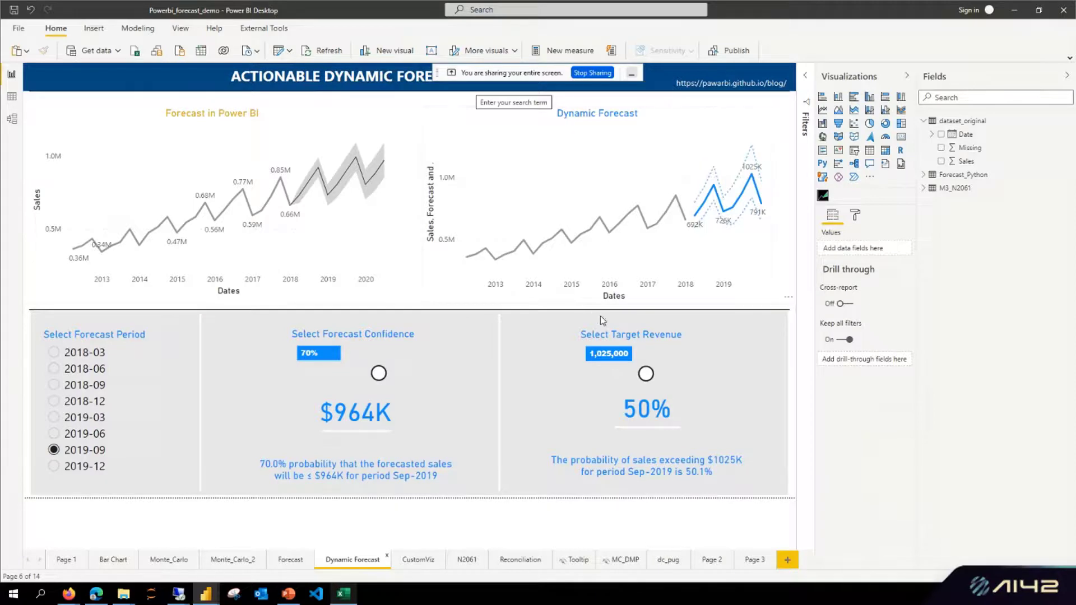
left_click(427, 129)
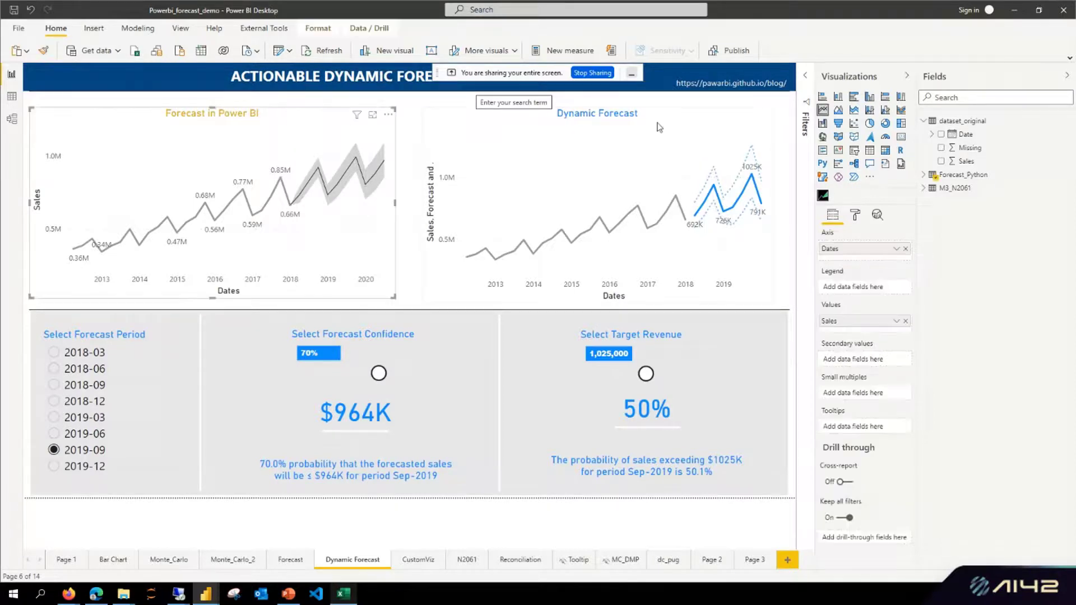
mouse_move(701, 149)
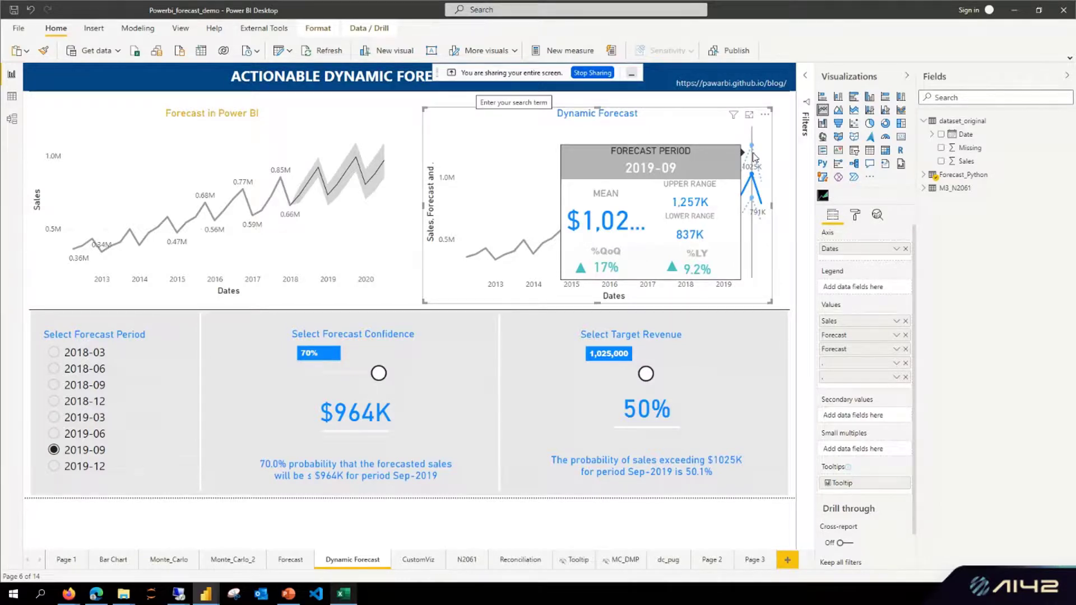
Step: Switch to the Power BI Adv Analytics presentation in PowerPoint and display the Recommendations slide 17, enlarged for reading
left_click(288, 593)
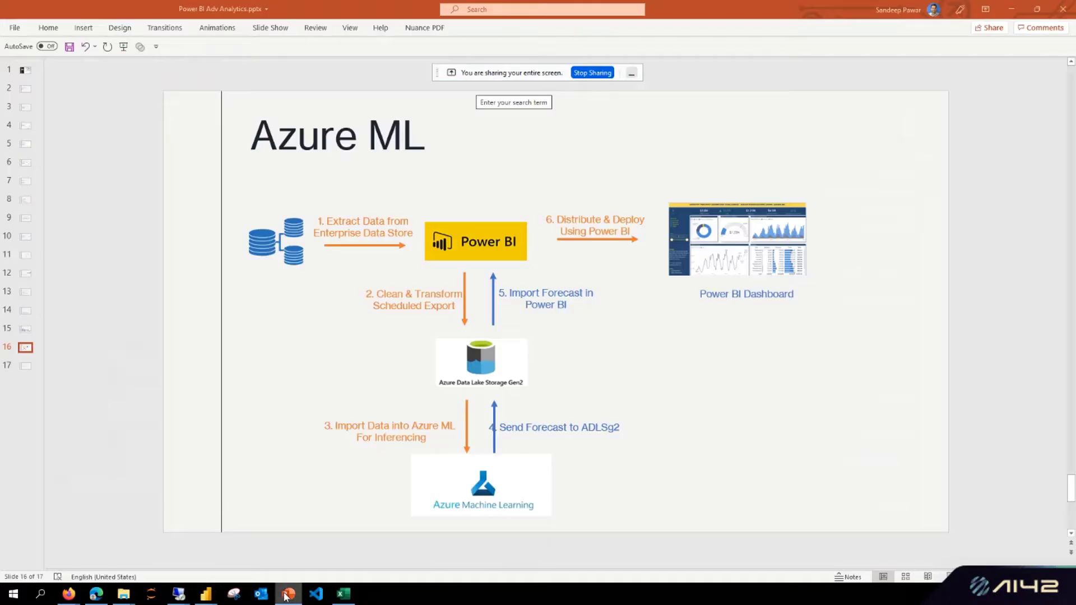
left_click(25, 365)
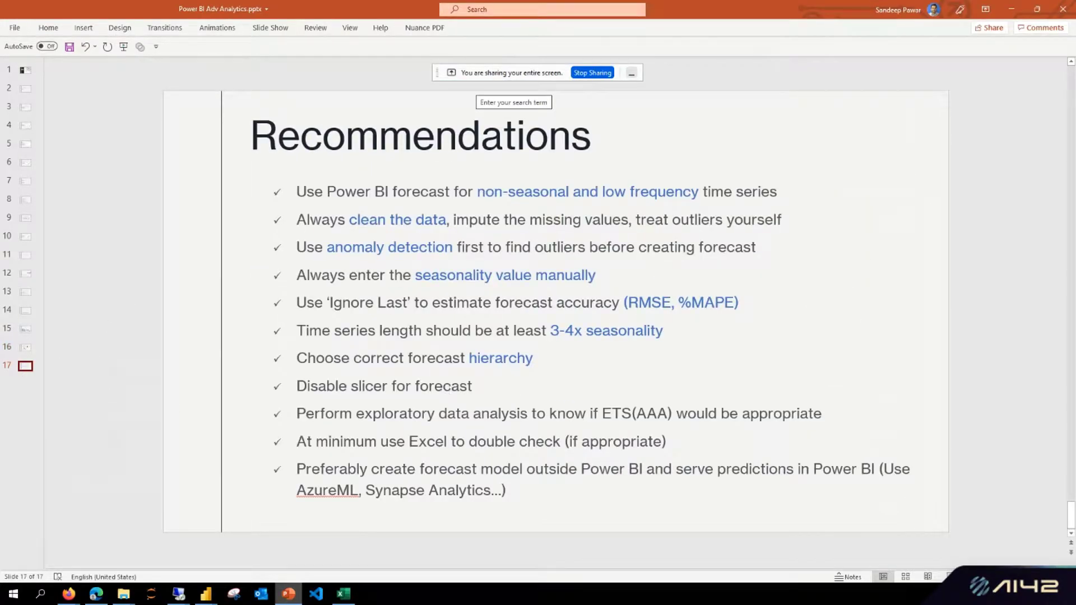
scroll(550, 308, "up", 3)
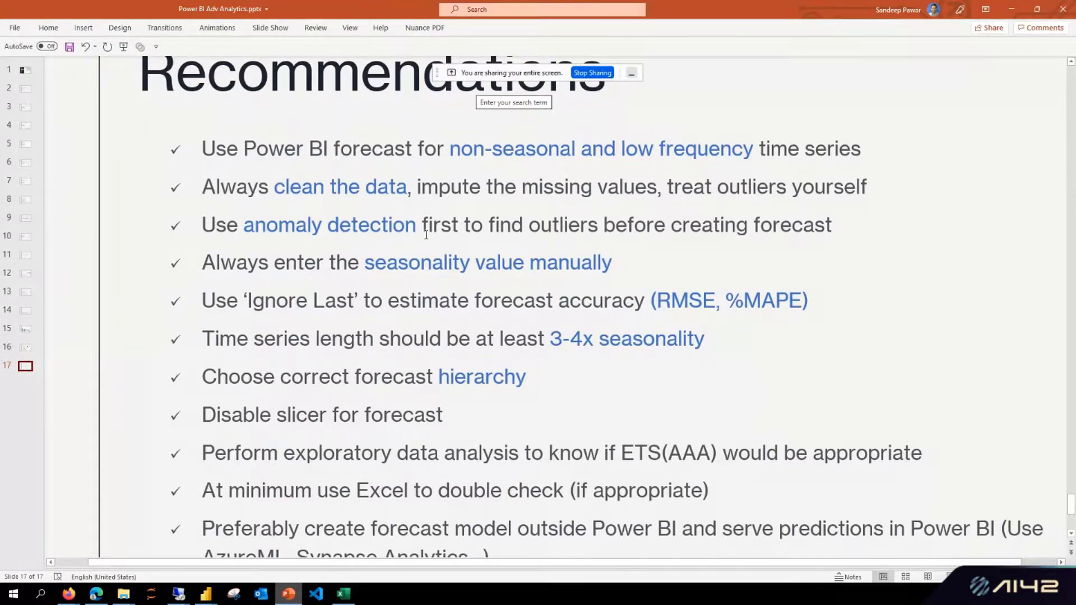
Step: Review the recommendations, highlighting "seasonality value manually" and "ETS(AAA)" in turn before clearing the text selection
left_click(370, 225)
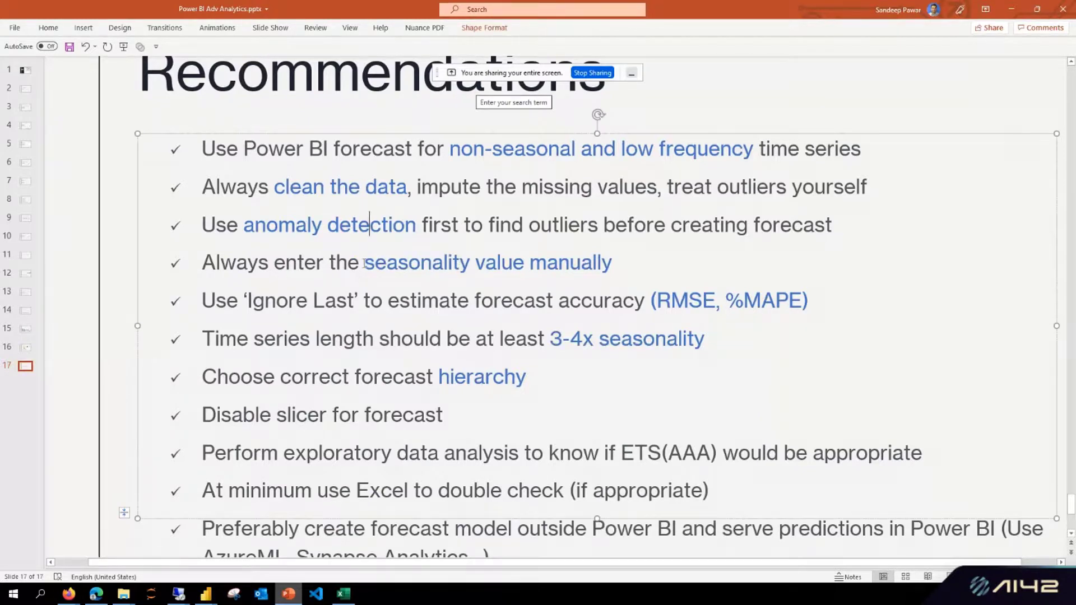
left_click_drag(364, 263, 575, 263)
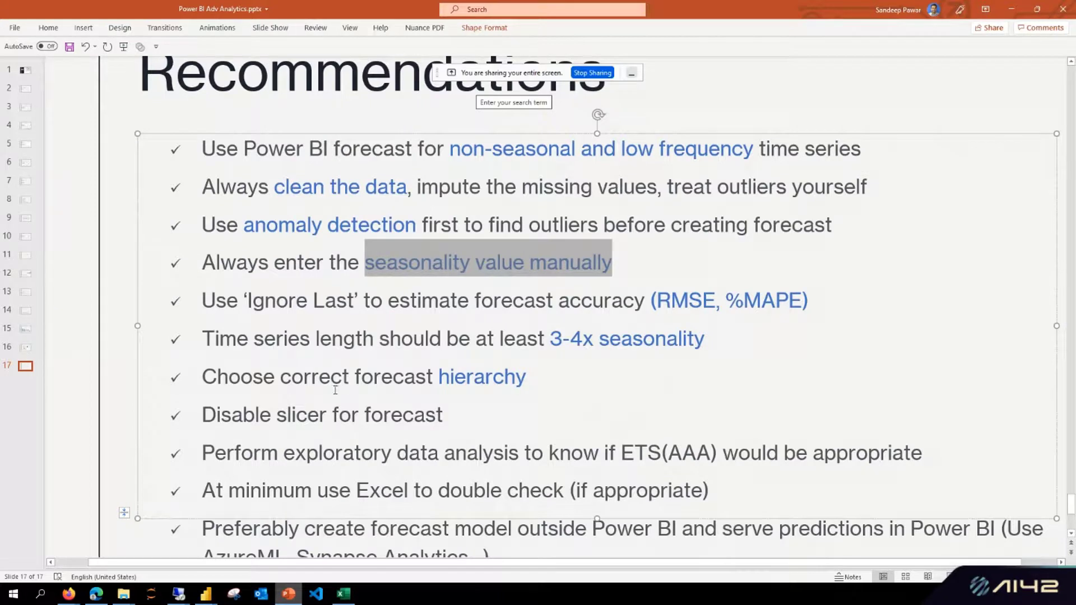
scroll(274, 350, "down", 1)
scroll(290, 395, "up", 1)
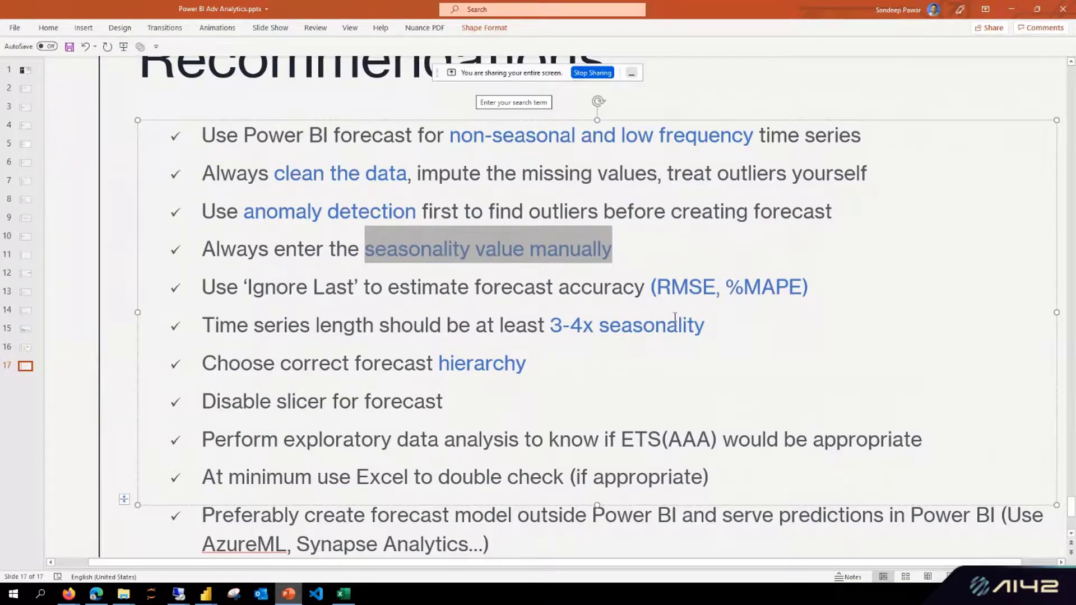
left_click_drag(622, 439, 718, 434)
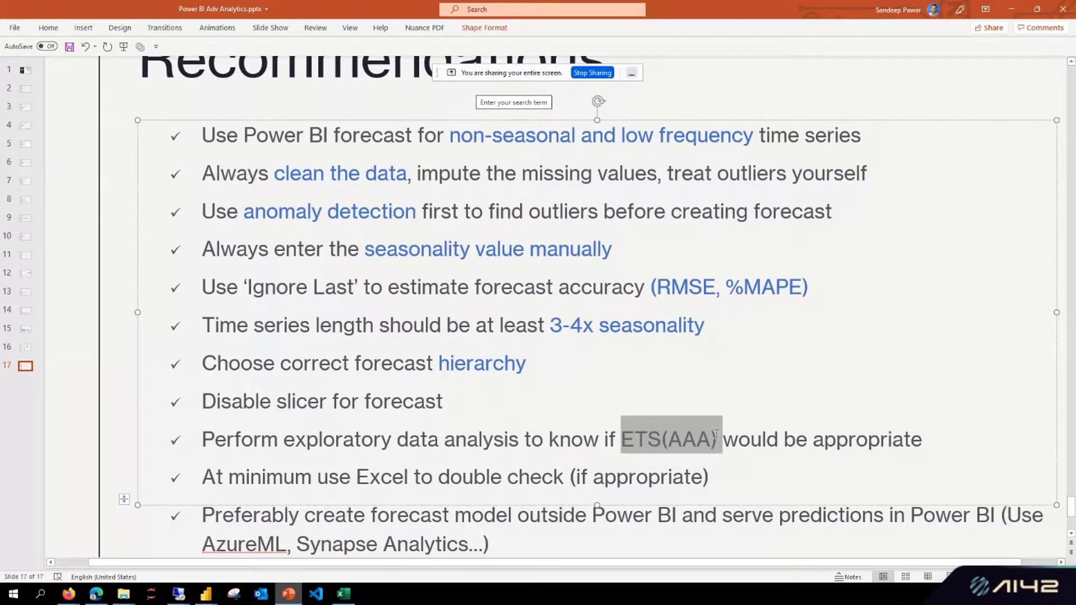
left_click(96, 313)
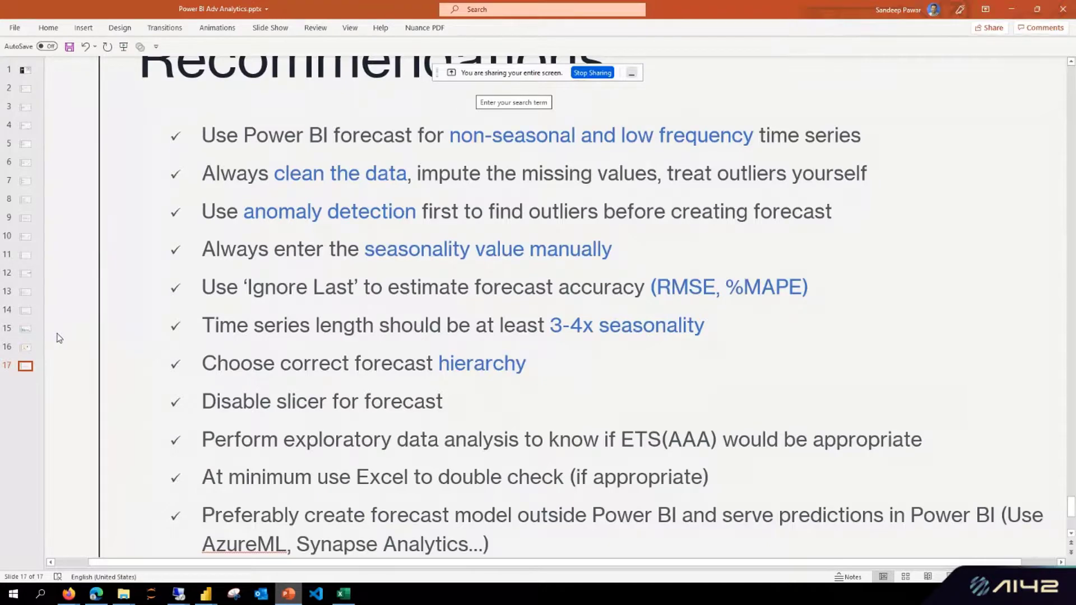
scroll(58, 336, "down", 1)
scroll(92, 340, "up", 4)
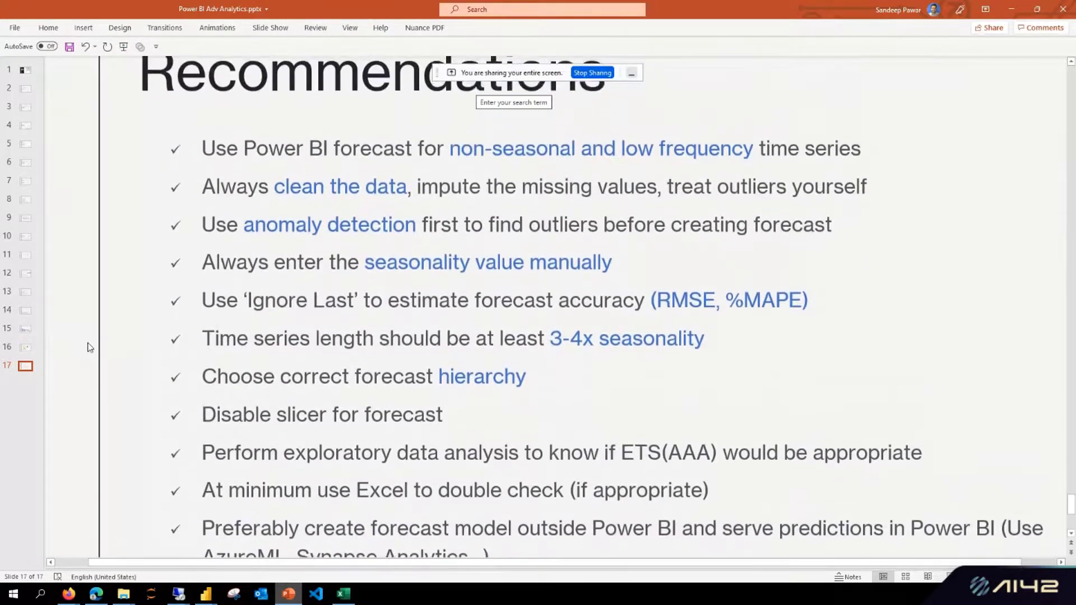